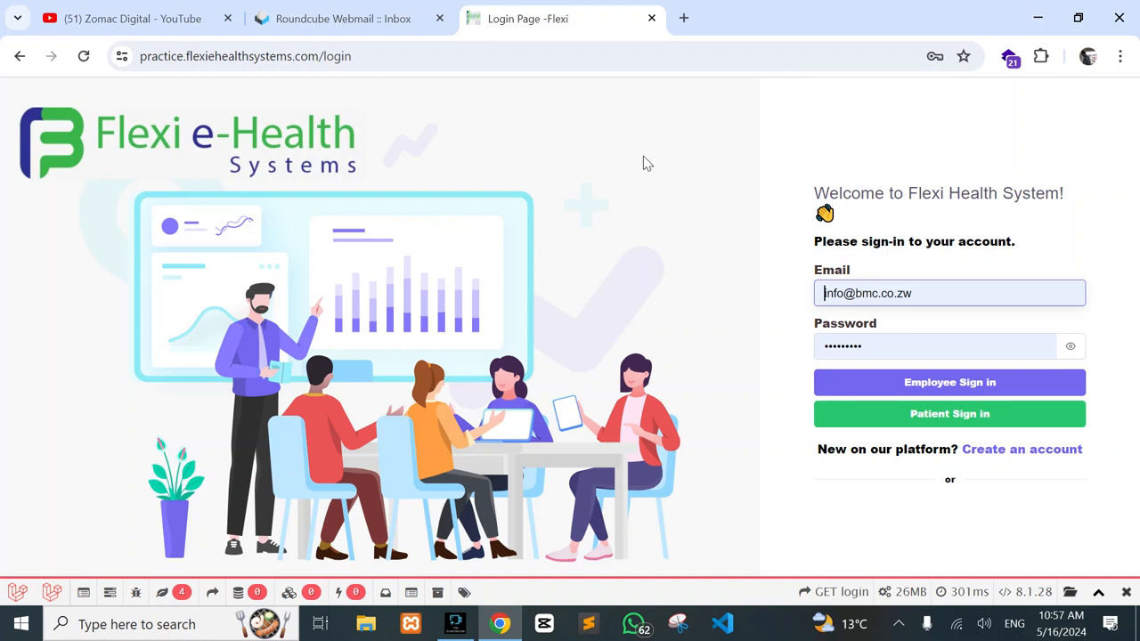
- Sign in as an employee and look through all the available modules, from System Settings to Surgery
{"action": "left_click", "coordinate": [968, 383]}
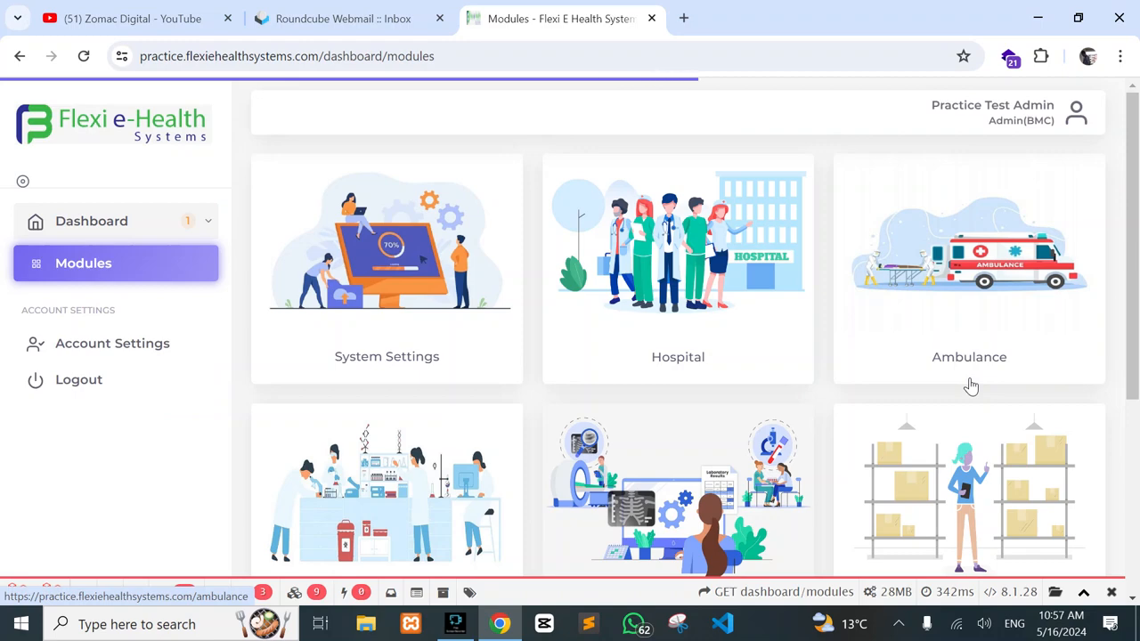
{"action": "scroll", "coordinate": [971, 385], "scroll_direction": "down", "scroll_amount": 2}
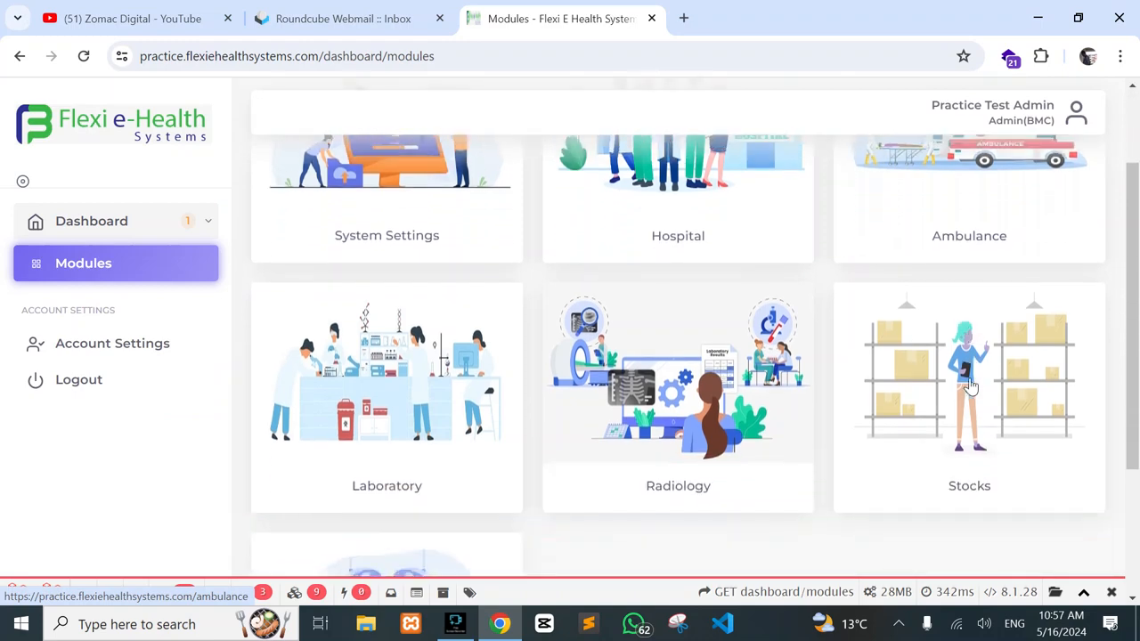
{"action": "scroll", "coordinate": [971, 384], "scroll_direction": "up", "scroll_amount": 1}
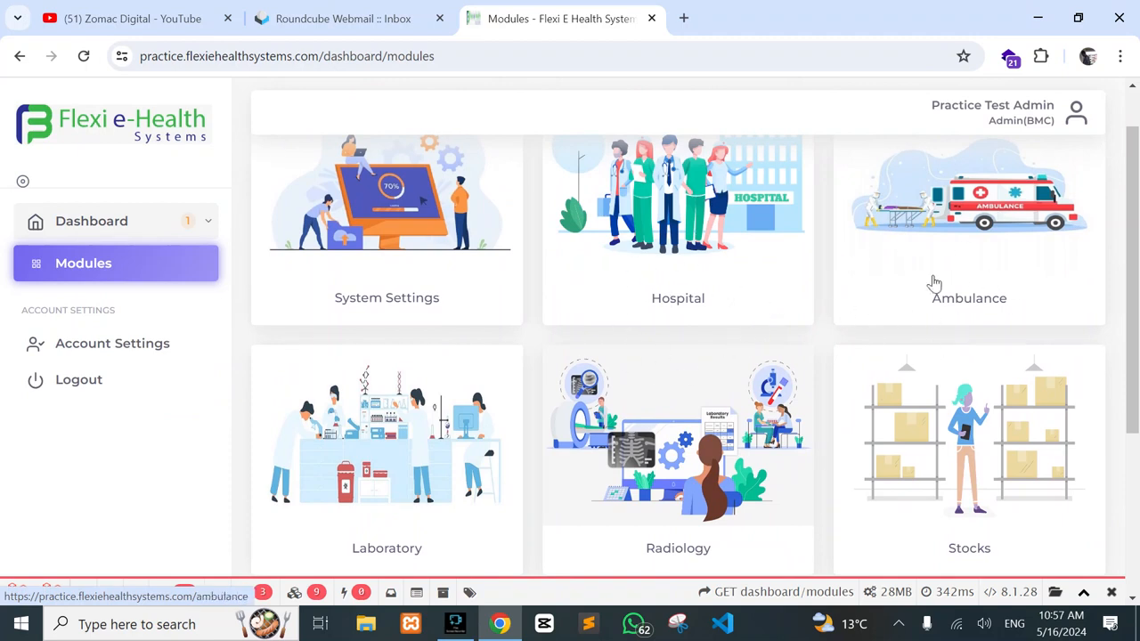
{"action": "scroll", "coordinate": [912, 295], "scroll_direction": "down", "scroll_amount": 1}
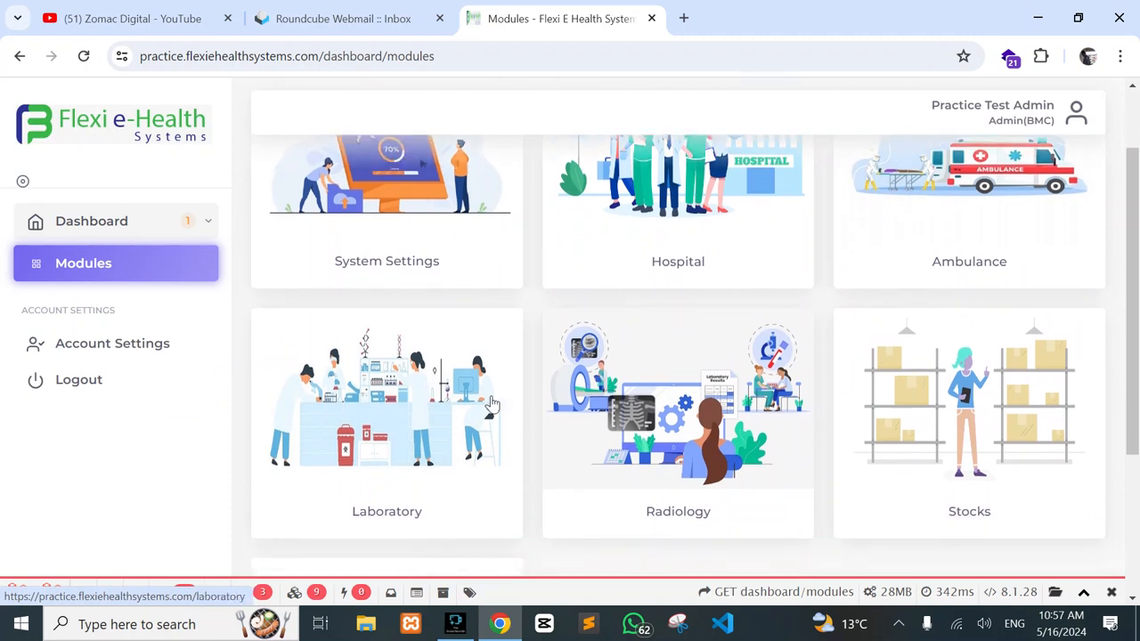
{"action": "scroll", "coordinate": [490, 409], "scroll_direction": "down", "scroll_amount": 3}
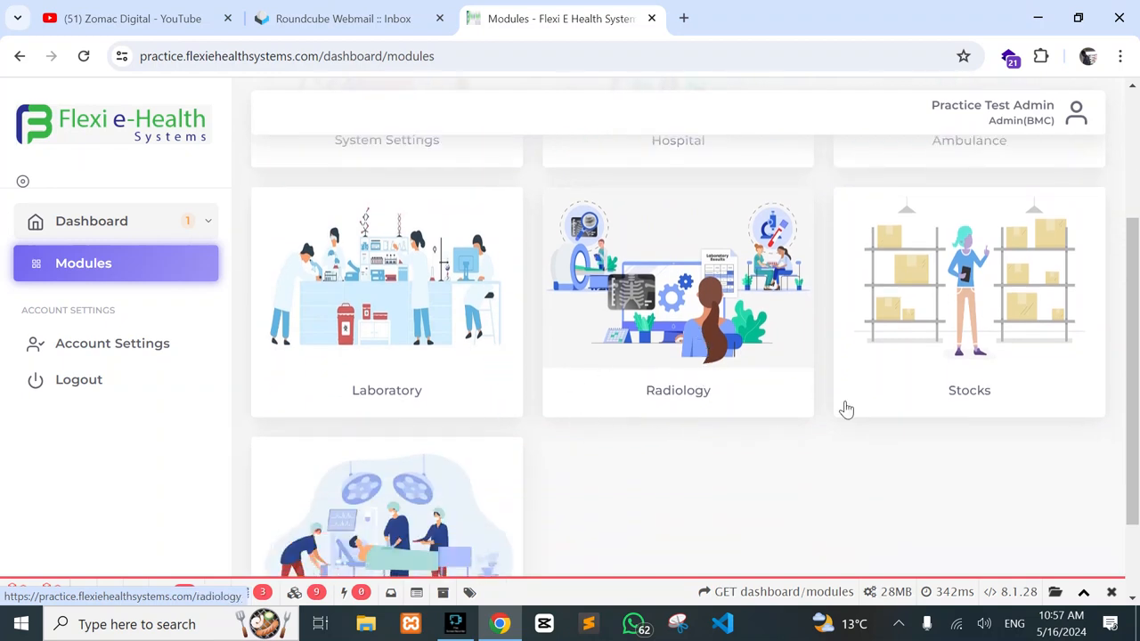
{"action": "scroll", "coordinate": [911, 374], "scroll_direction": "down", "scroll_amount": 3}
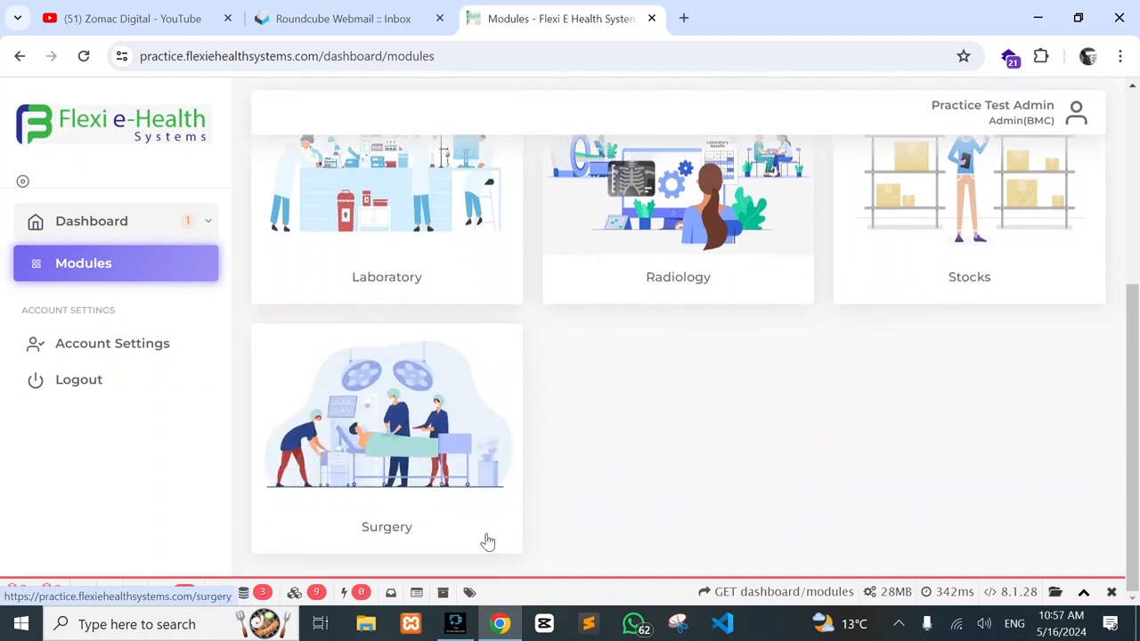
{"action": "scroll", "coordinate": [534, 352], "scroll_direction": "up", "scroll_amount": 3}
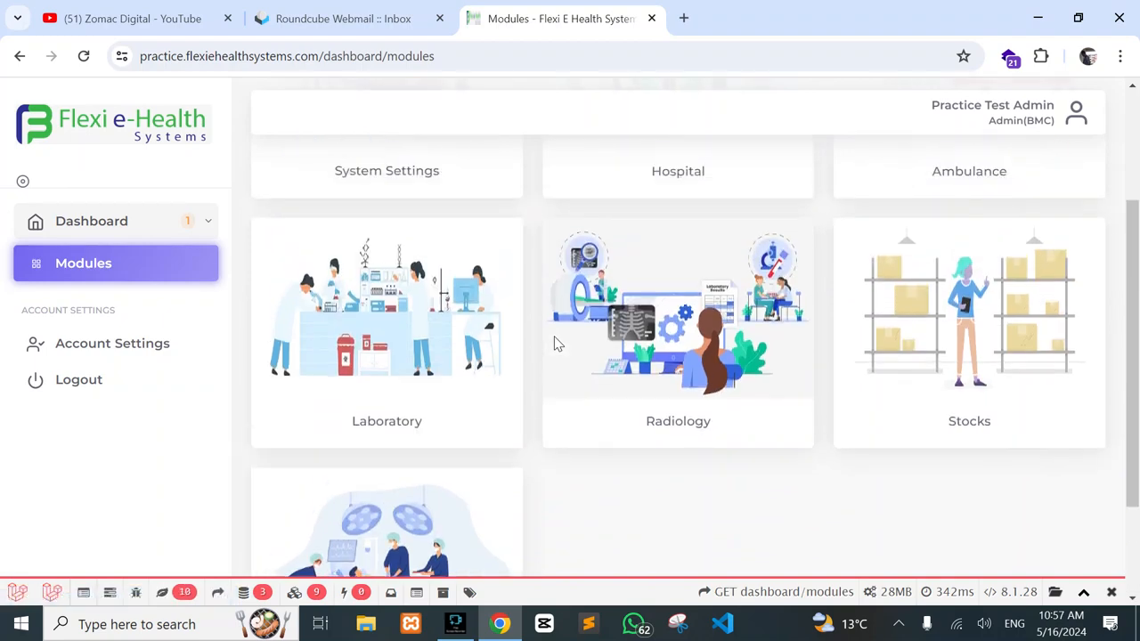
{"action": "scroll", "coordinate": [554, 344], "scroll_direction": "up", "scroll_amount": 4}
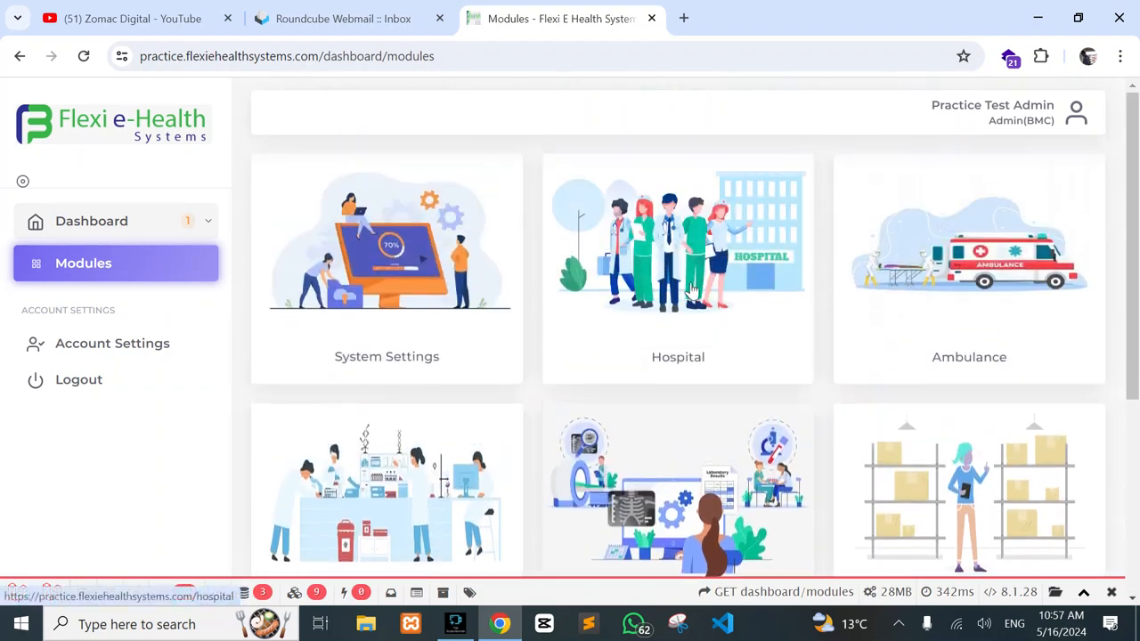
- Open the Active Queue in the Reception app of the Hospital module
{"action": "left_click", "coordinate": [703, 281]}
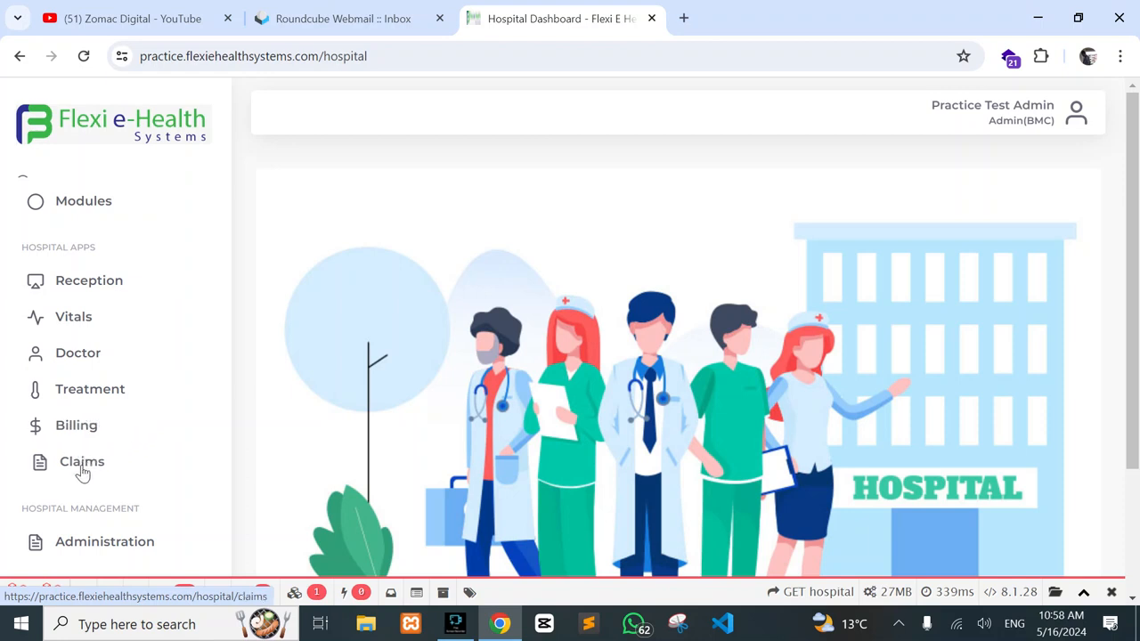
{"action": "left_click", "coordinate": [91, 282]}
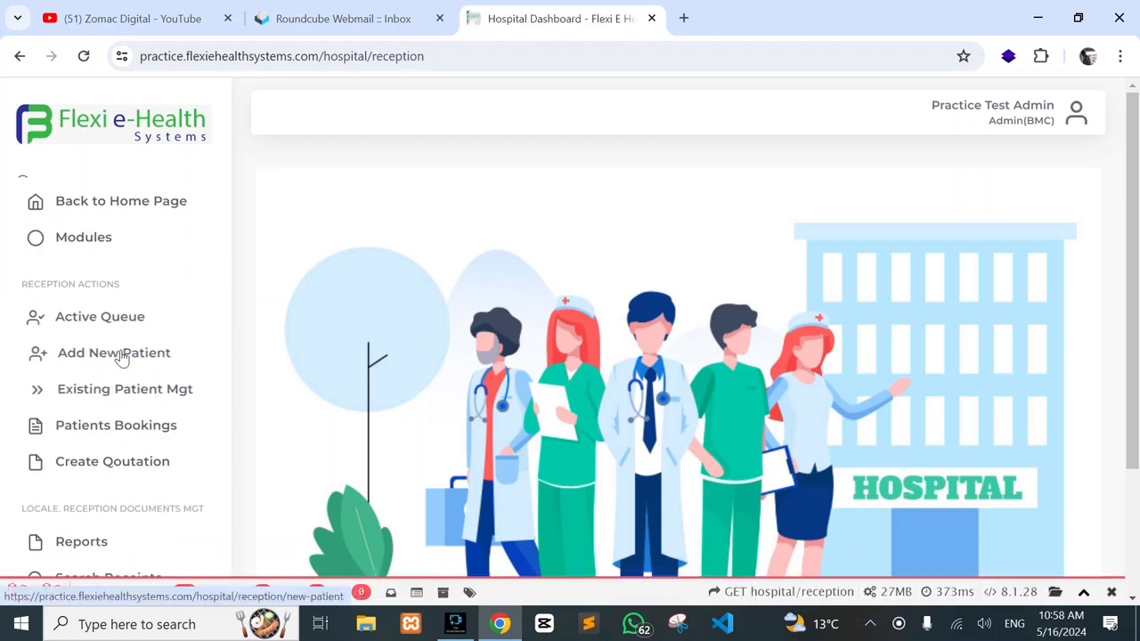
{"action": "left_click", "coordinate": [121, 332]}
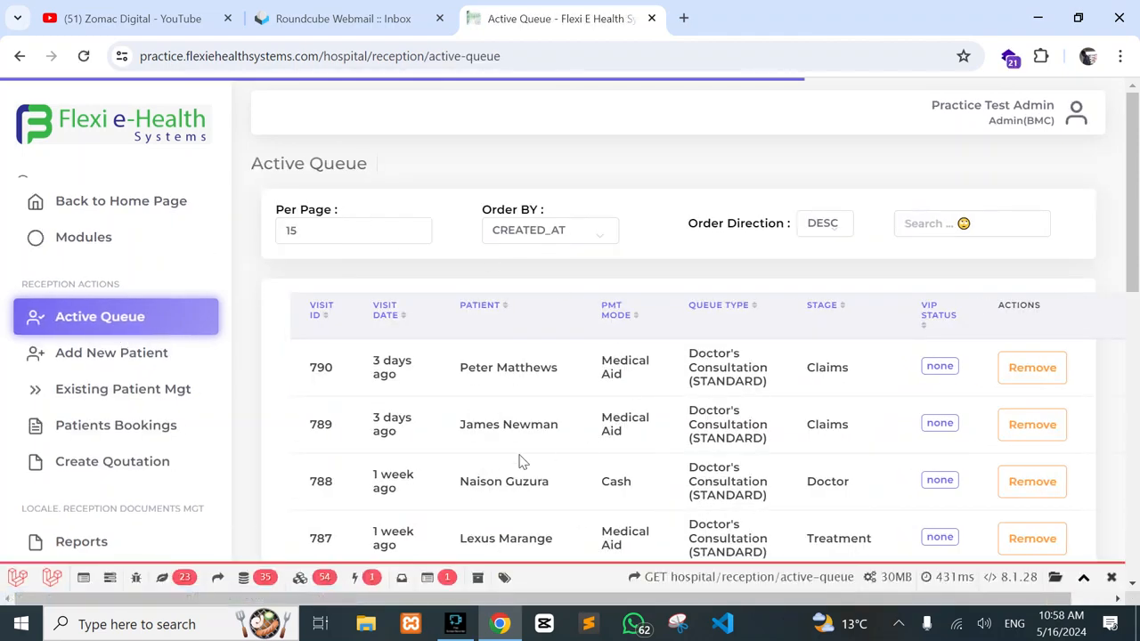
- Examine the active queue's patient list and check the stage of the most recent visit
{"action": "scroll", "coordinate": [522, 461], "scroll_direction": "down", "scroll_amount": 3}
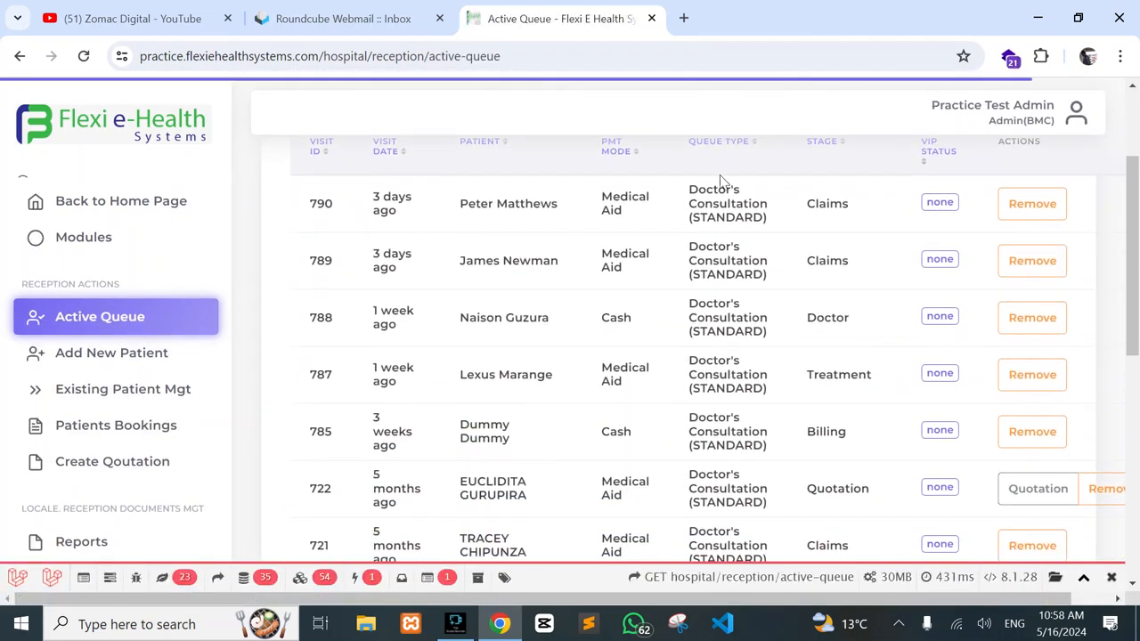
{"action": "scroll", "coordinate": [580, 437], "scroll_direction": "up", "scroll_amount": 3}
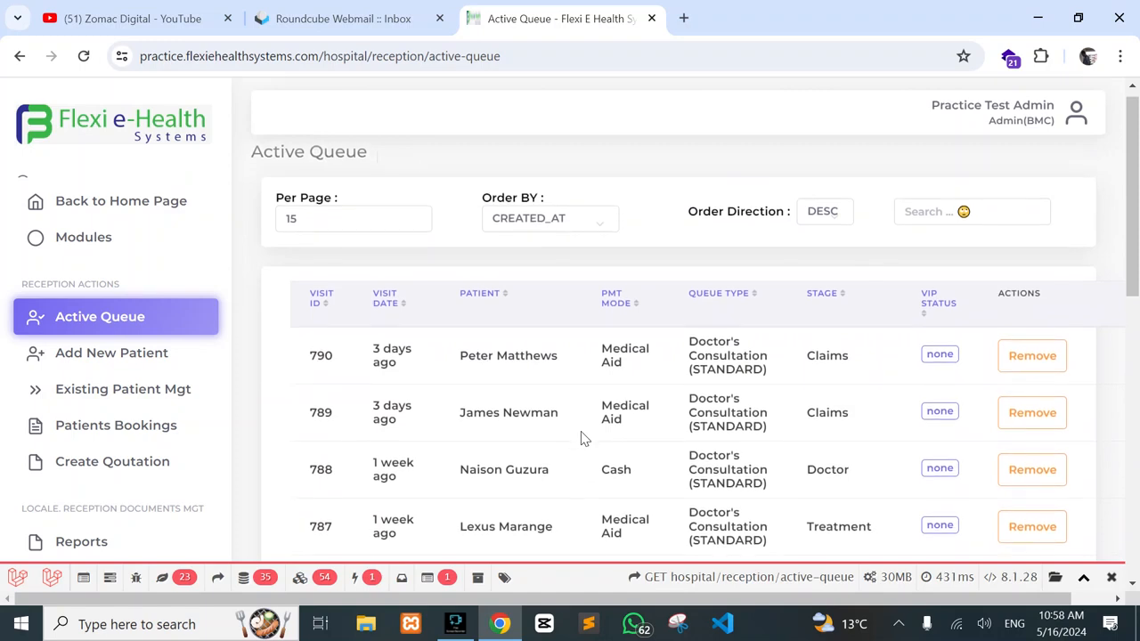
{"action": "scroll", "coordinate": [430, 327], "scroll_direction": "down", "scroll_amount": 1}
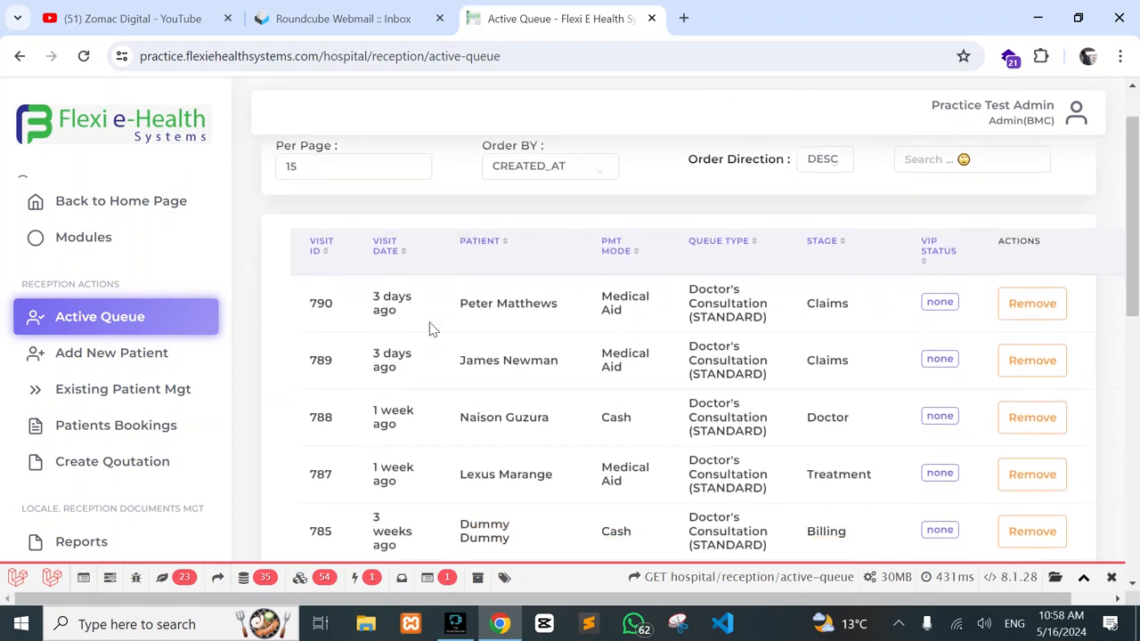
{"action": "scroll", "coordinate": [514, 366], "scroll_direction": "down", "scroll_amount": 2}
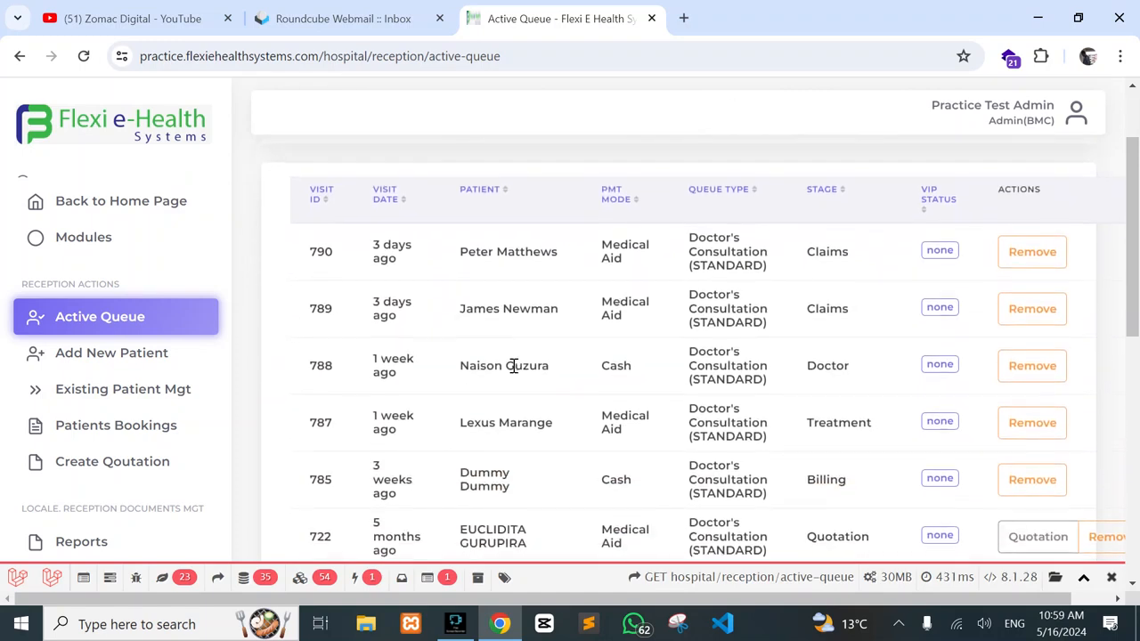
{"action": "scroll", "coordinate": [514, 366], "scroll_direction": "up", "scroll_amount": 1}
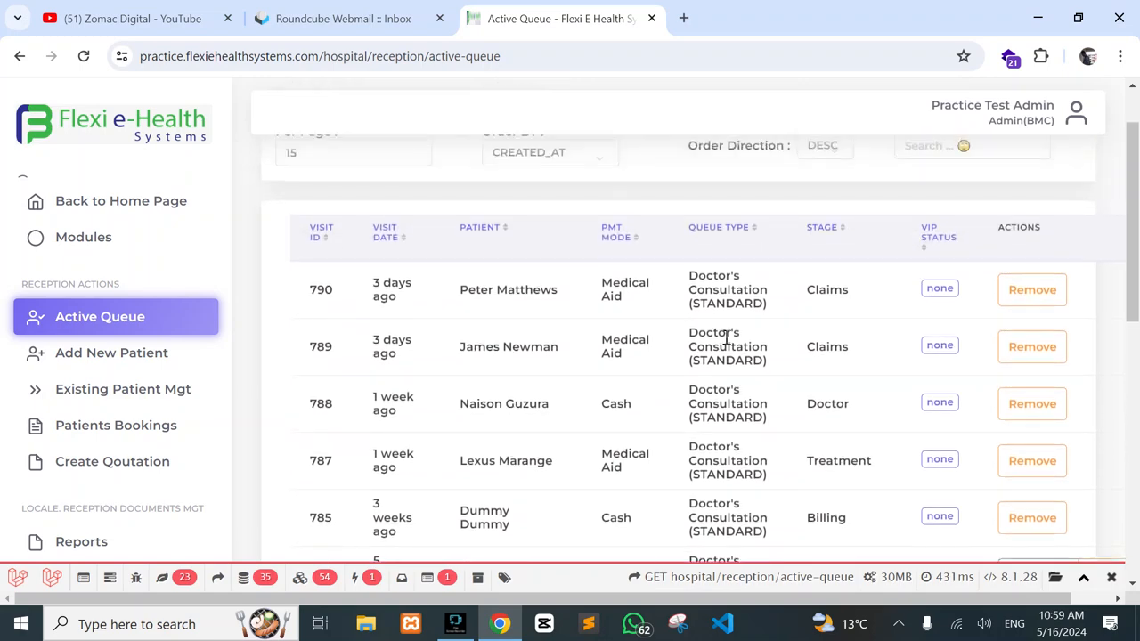
{"action": "scroll", "coordinate": [728, 340], "scroll_direction": "up", "scroll_amount": 2}
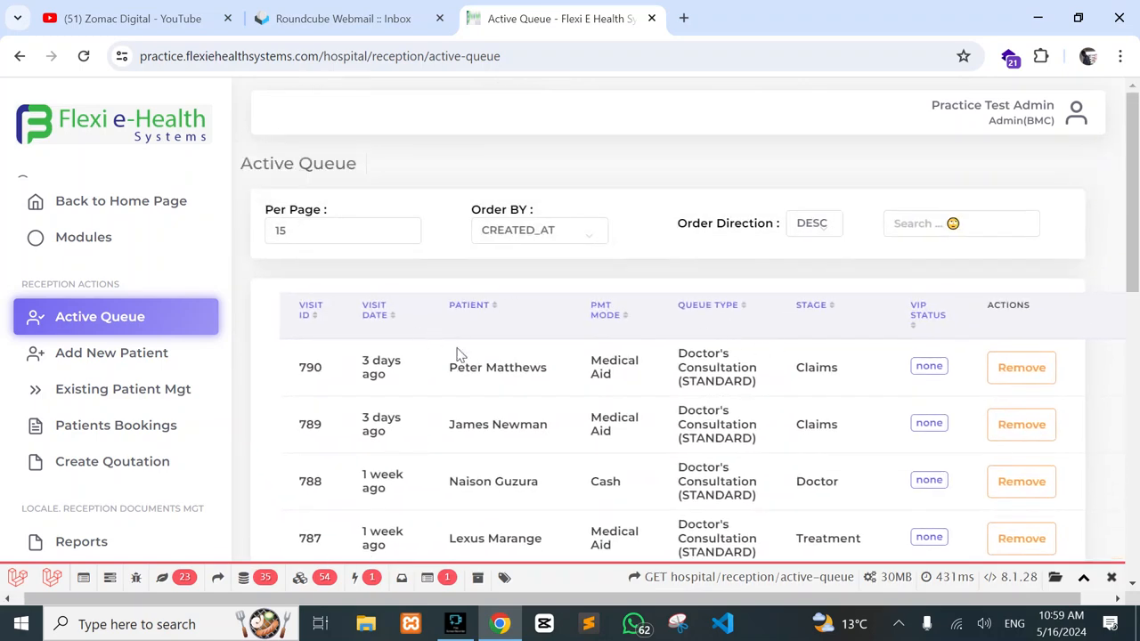
{"action": "left_click_drag", "start_coordinate": [543, 367], "coordinate": [436, 366]}
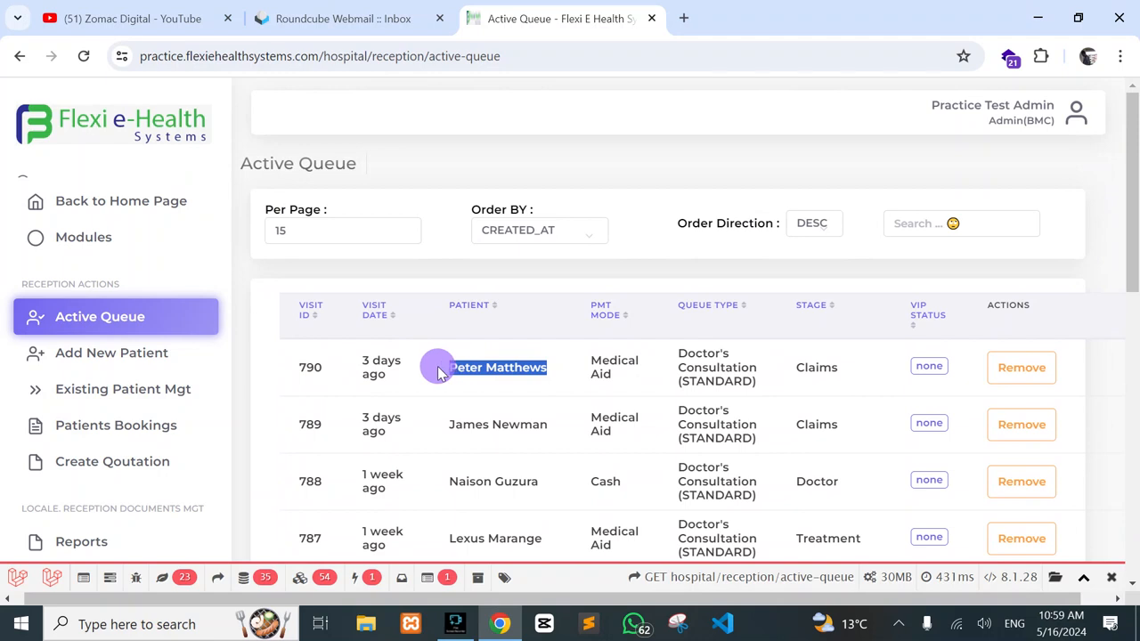
{"action": "left_click_drag", "start_coordinate": [846, 369], "coordinate": [775, 375]}
{"action": "scroll", "coordinate": [773, 392], "scroll_direction": "down", "scroll_amount": 1}
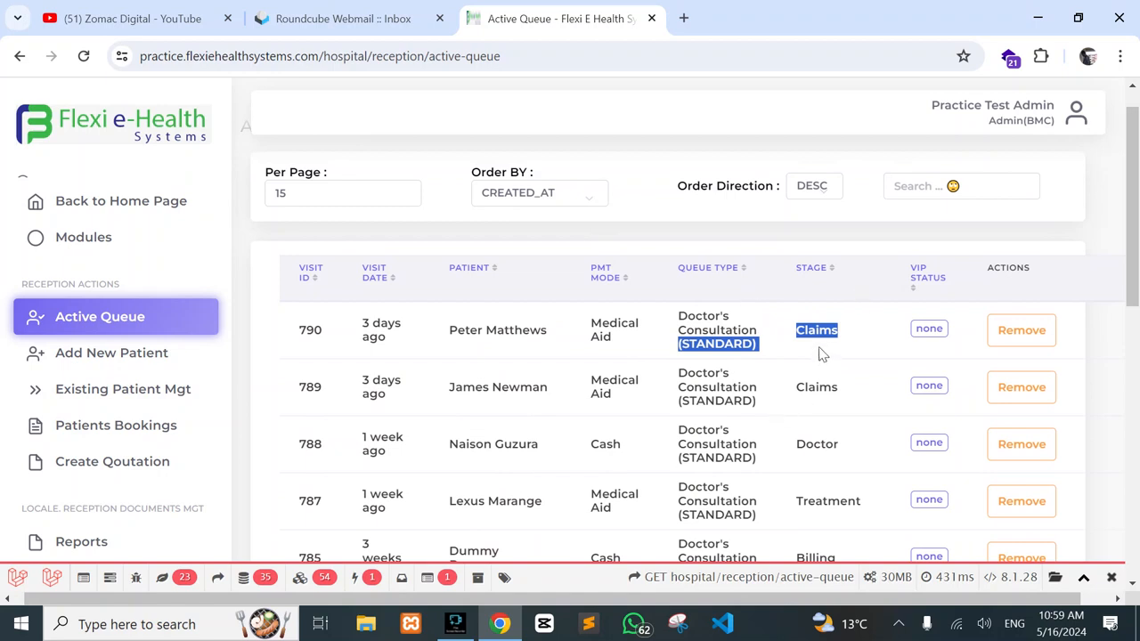
{"action": "left_click", "coordinate": [827, 333]}
{"action": "left_click_drag", "start_coordinate": [842, 336], "coordinate": [798, 341]}
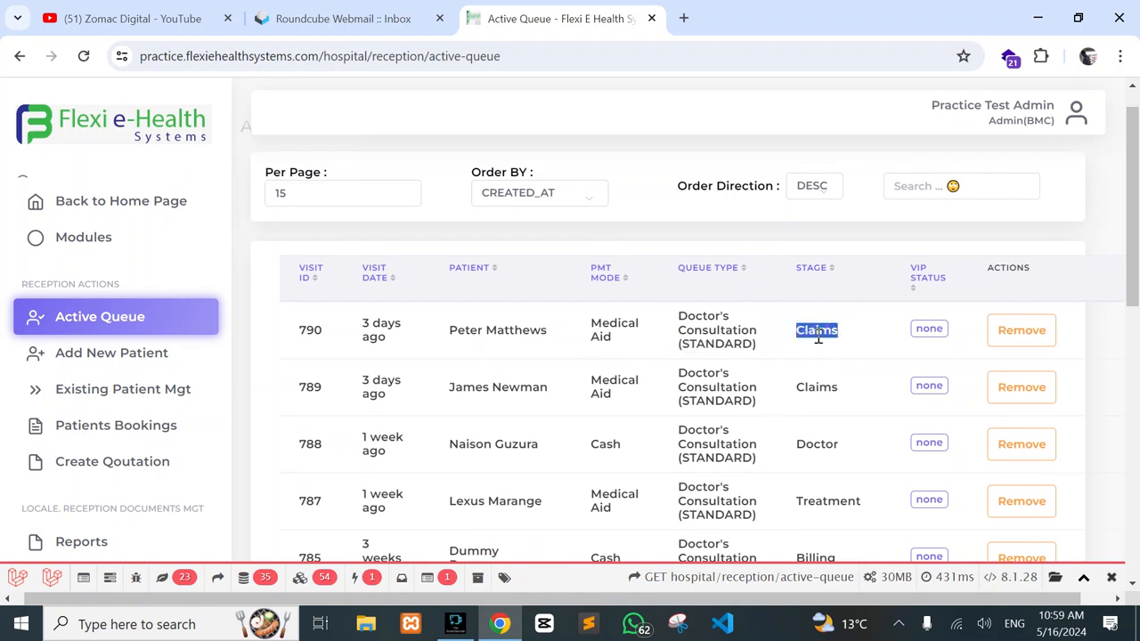
- Examine the stages of the older visits in the active queue, including the one with the doctor and the completed ones
{"action": "scroll", "coordinate": [853, 367], "scroll_direction": "down", "scroll_amount": 2}
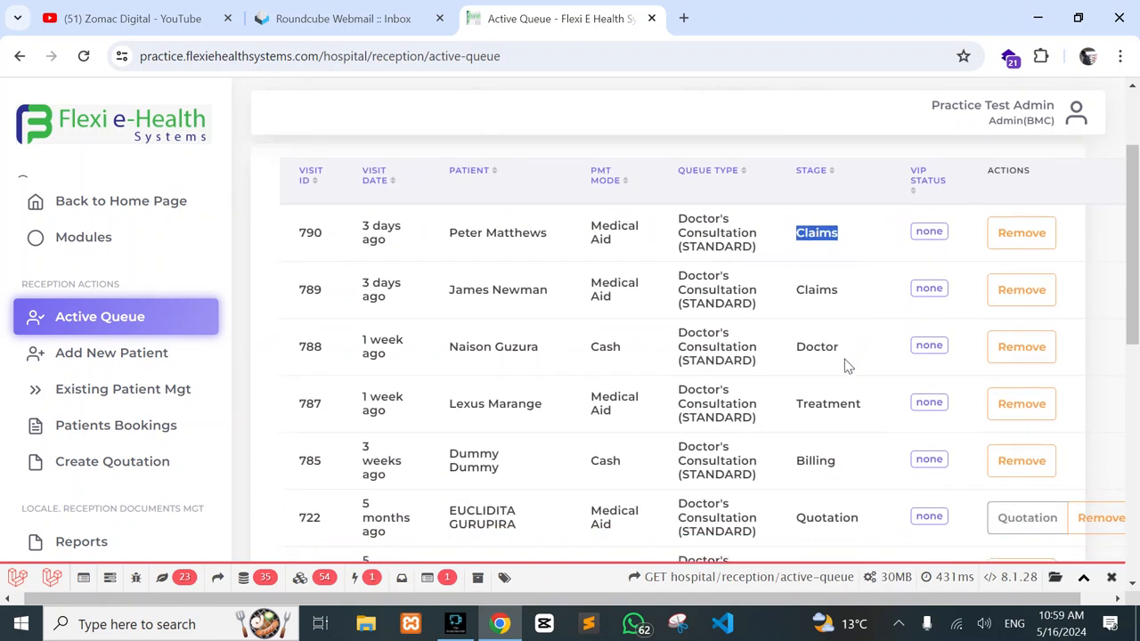
{"action": "left_click_drag", "start_coordinate": [538, 346], "coordinate": [459, 343]}
{"action": "left_click_drag", "start_coordinate": [849, 350], "coordinate": [787, 354]}
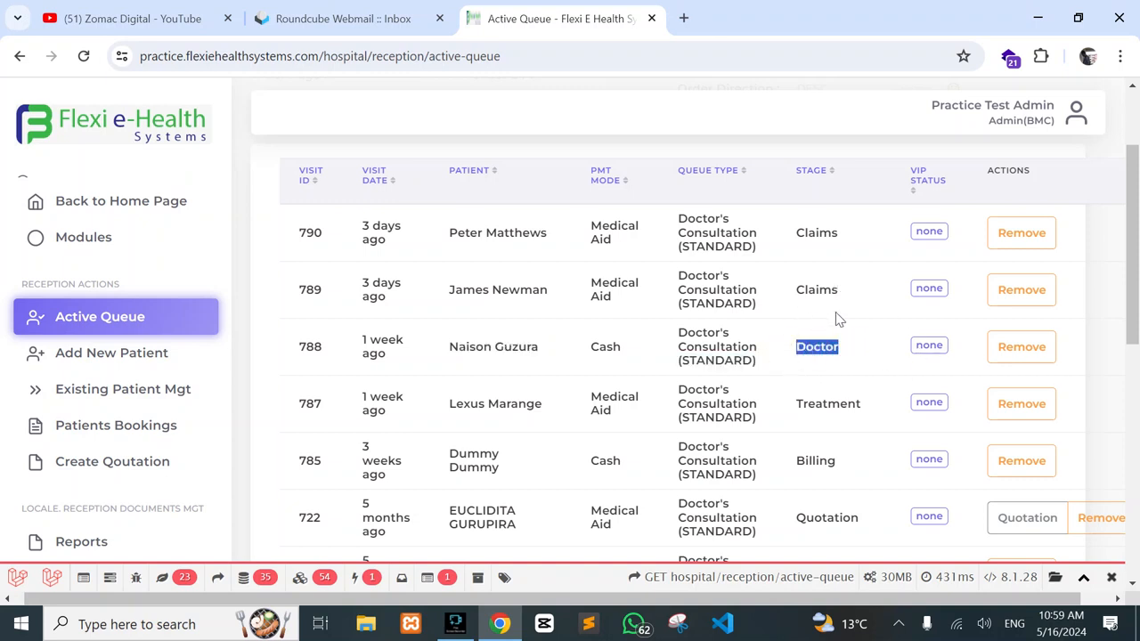
{"action": "scroll", "coordinate": [868, 358], "scroll_direction": "down", "scroll_amount": 2}
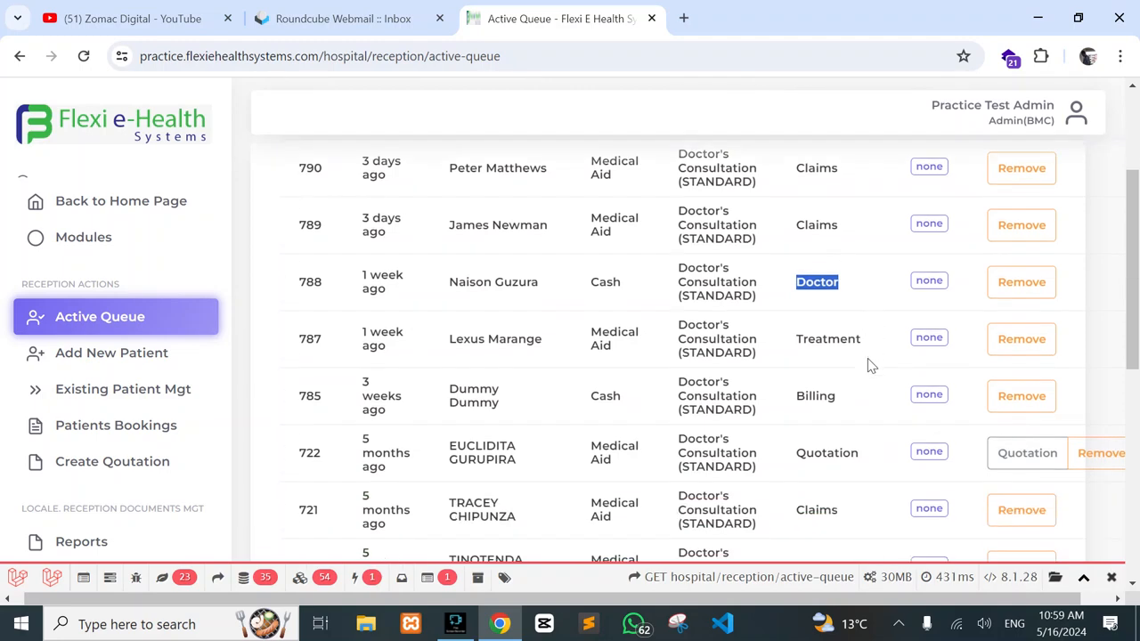
{"action": "scroll", "coordinate": [738, 311], "scroll_direction": "down", "scroll_amount": 2}
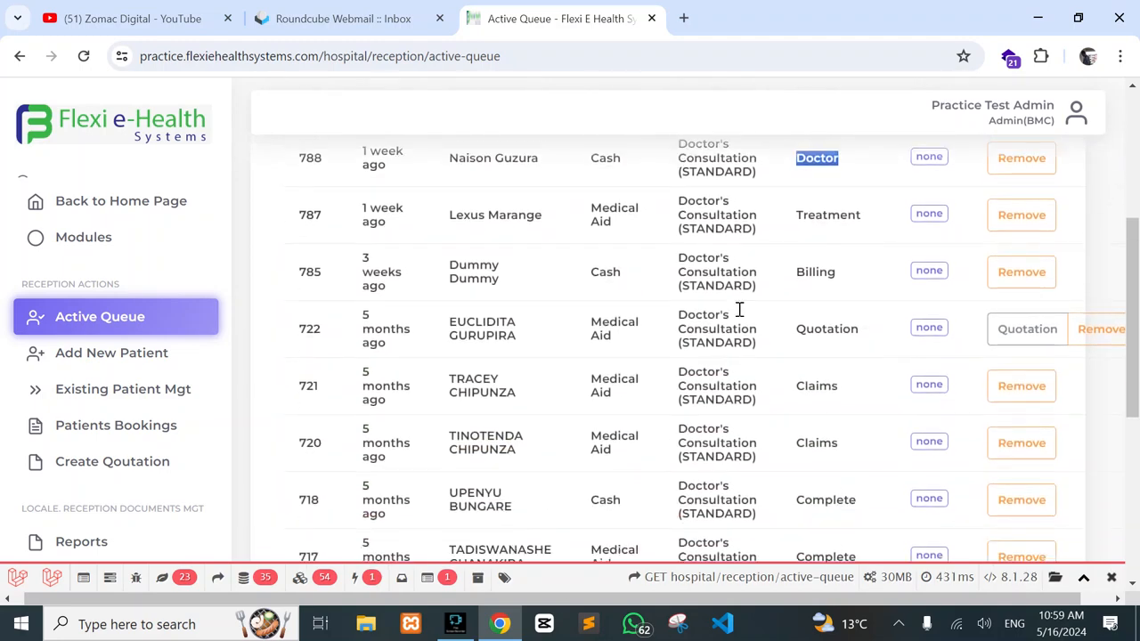
{"action": "scroll", "coordinate": [766, 297], "scroll_direction": "up", "scroll_amount": 4}
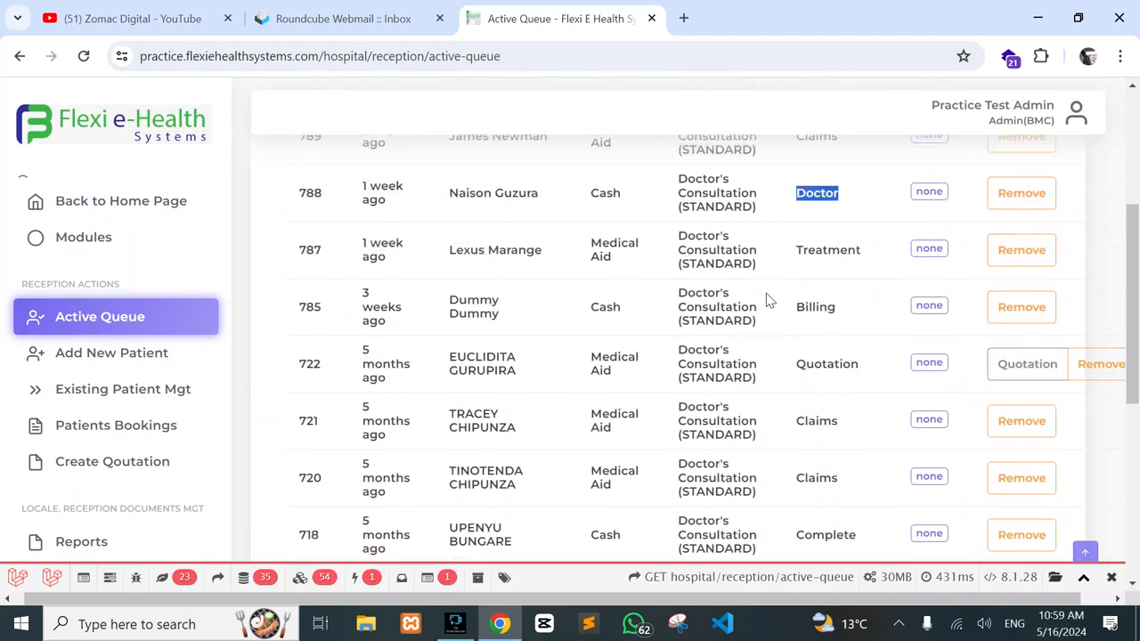
{"action": "scroll", "coordinate": [766, 297], "scroll_direction": "down", "scroll_amount": 5}
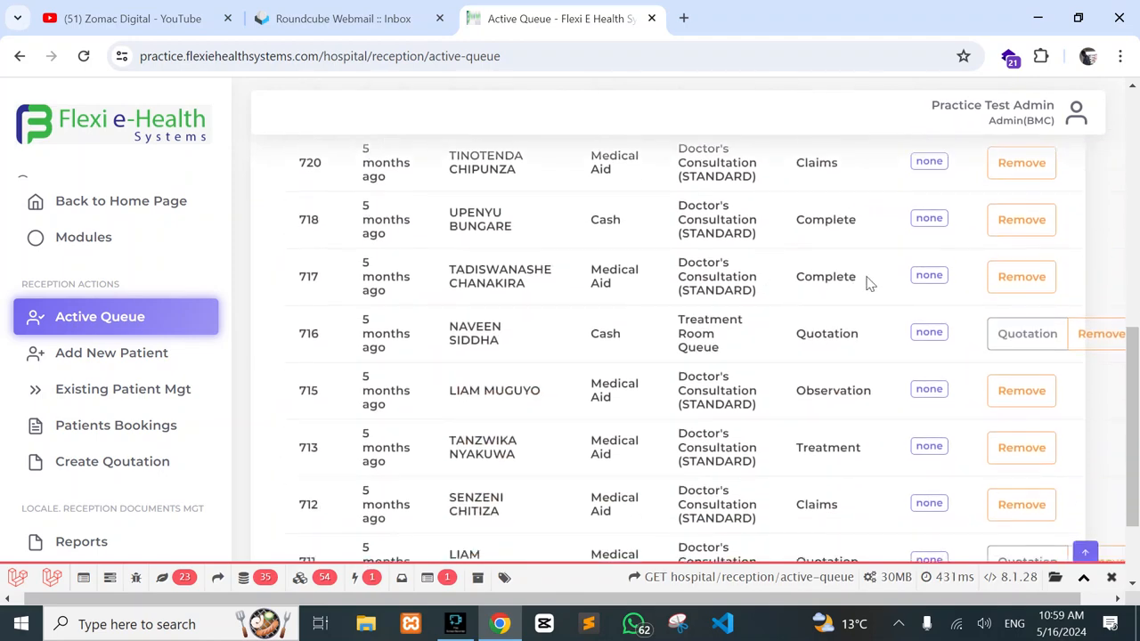
{"action": "left_click_drag", "start_coordinate": [864, 283], "coordinate": [815, 277]}
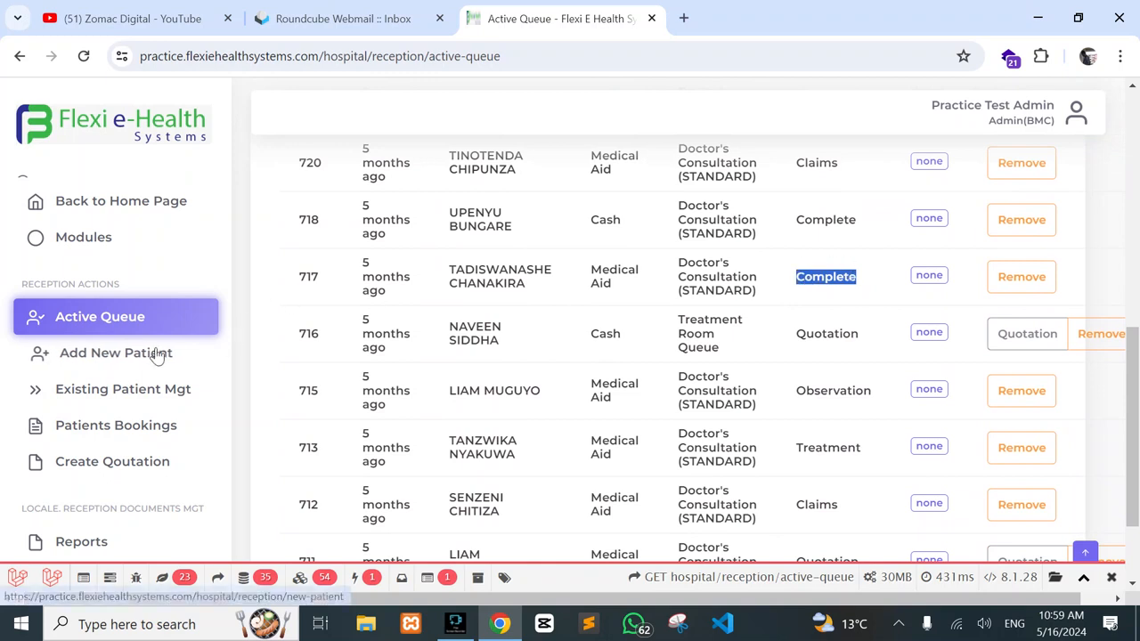
- Open Existing Patient Mgt and search the patient list for a patient by first name
{"action": "left_click", "coordinate": [166, 385]}
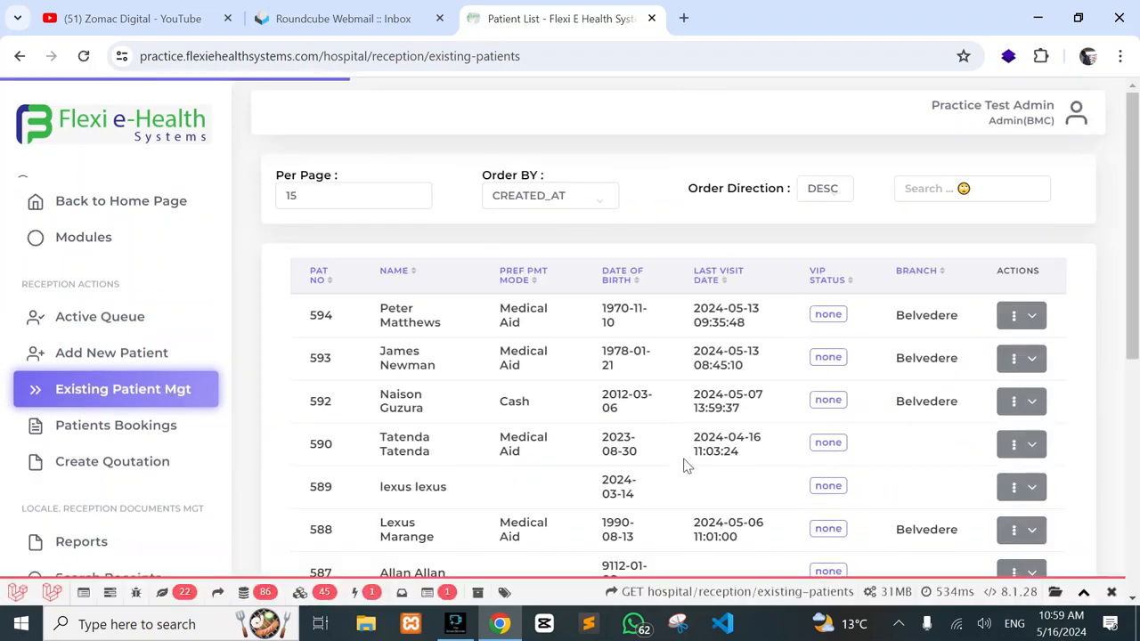
{"action": "scroll", "coordinate": [559, 451], "scroll_direction": "down", "scroll_amount": 2}
{"action": "scroll", "coordinate": [559, 450], "scroll_direction": "up", "scroll_amount": 2}
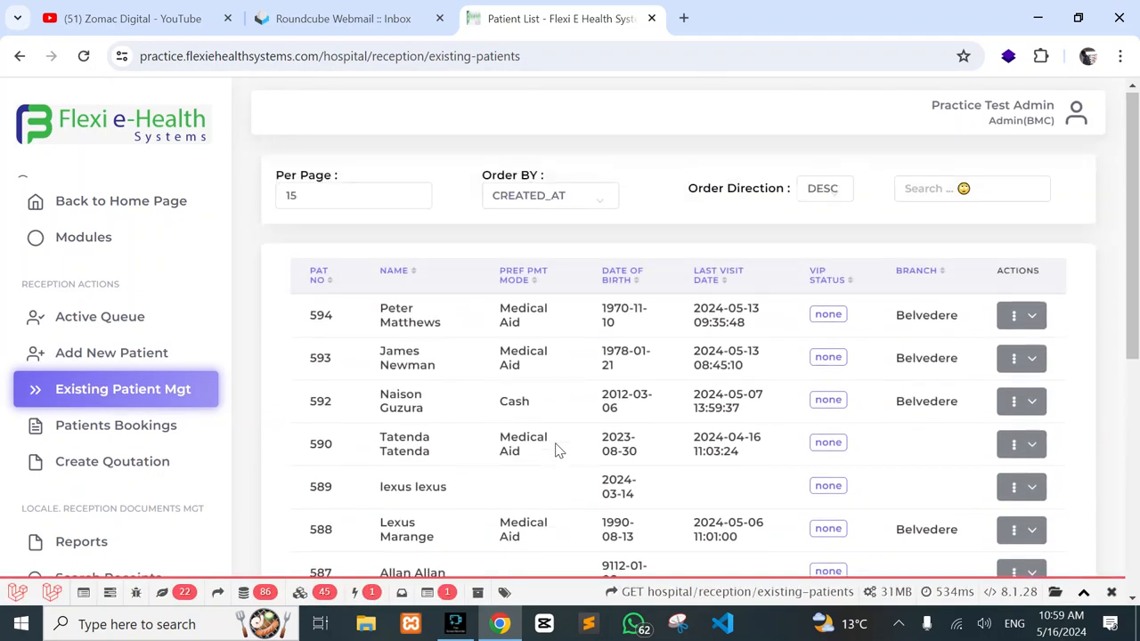
{"action": "scroll", "coordinate": [559, 451], "scroll_direction": "down", "scroll_amount": 1}
{"action": "scroll", "coordinate": [559, 450], "scroll_direction": "up", "scroll_amount": 1}
{"action": "left_click", "coordinate": [953, 193]}
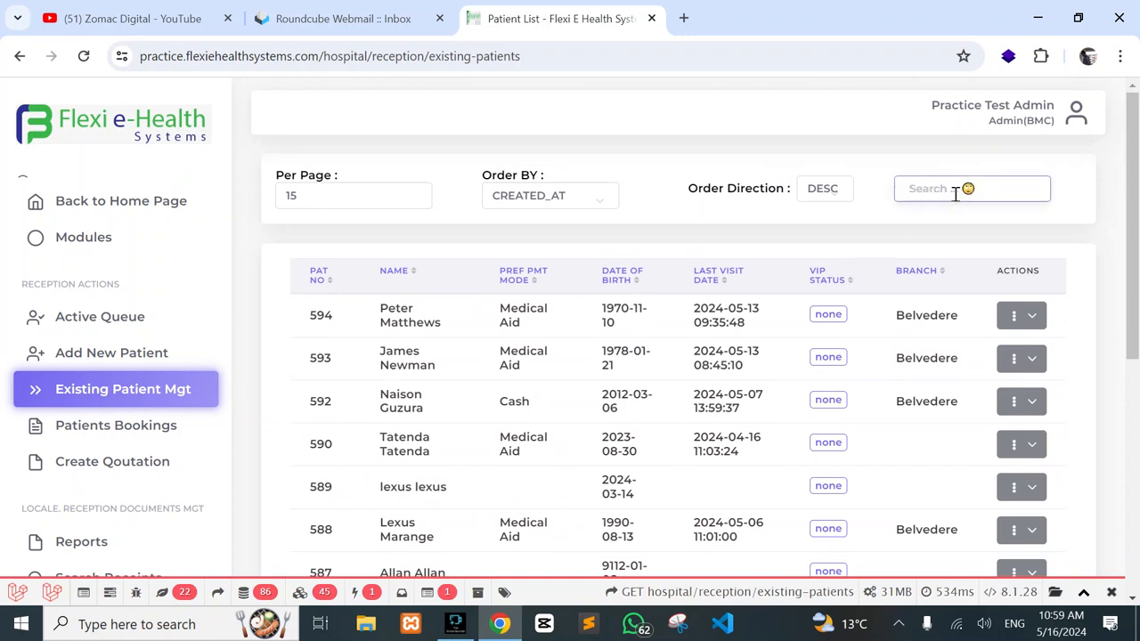
{"action": "type", "text": "trish"}
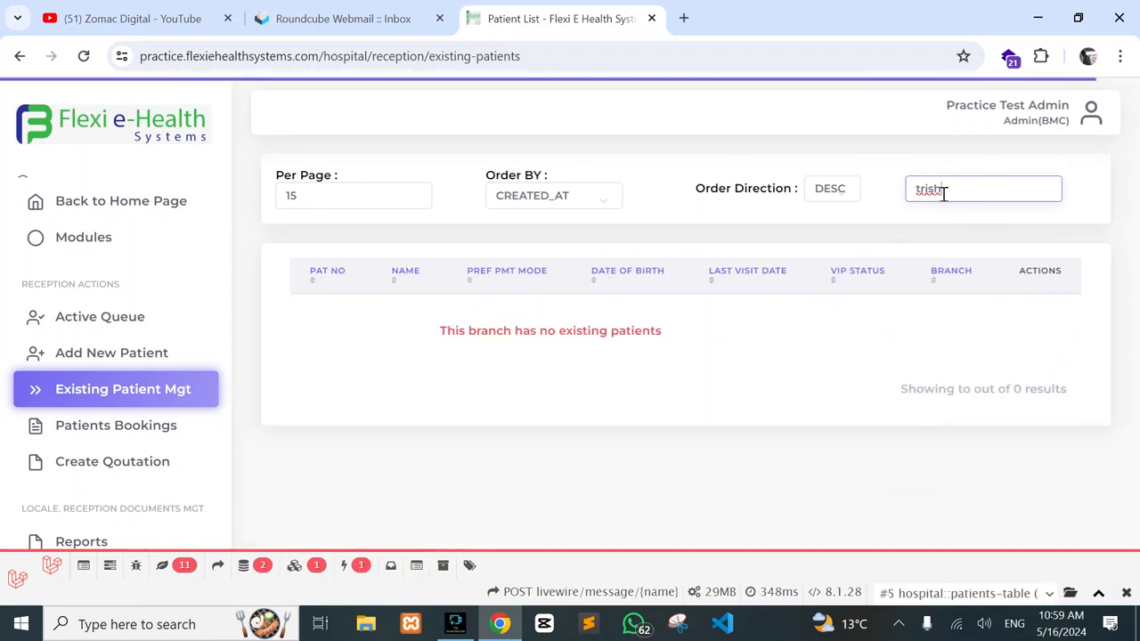
- Clear the patient search and search for a different patient's first name
{"action": "key", "text": "BackSpace"}
{"action": "key", "text": "BackSpace"}
{"action": "key", "text": "BackSpace"}
{"action": "key", "text": "BackSpace"}
{"action": "key", "text": "BackSpace"}
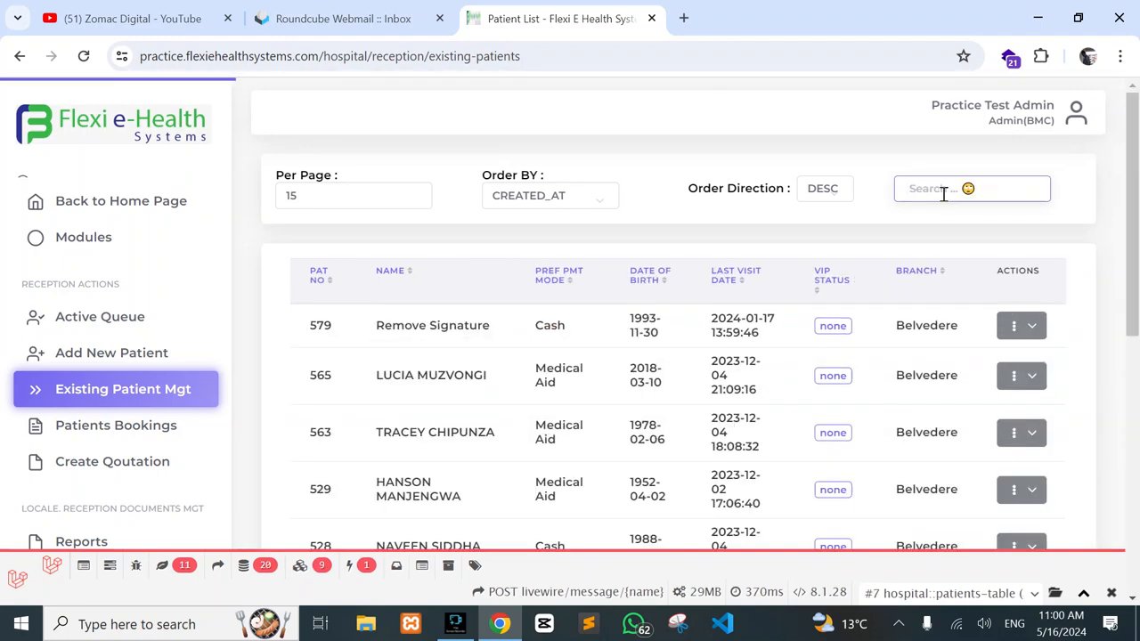
{"action": "type", "text": "tafadz"}
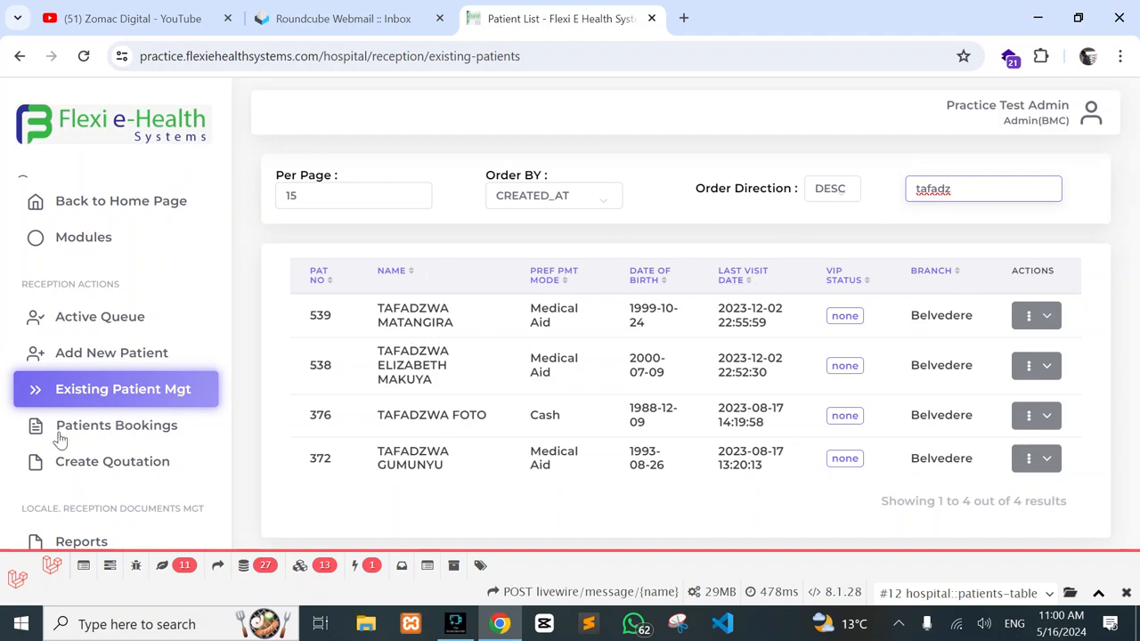
- Open the Add New Patient form and look over the Patient Title options, First Name(s) and National ID fields
{"action": "left_click", "coordinate": [157, 353]}
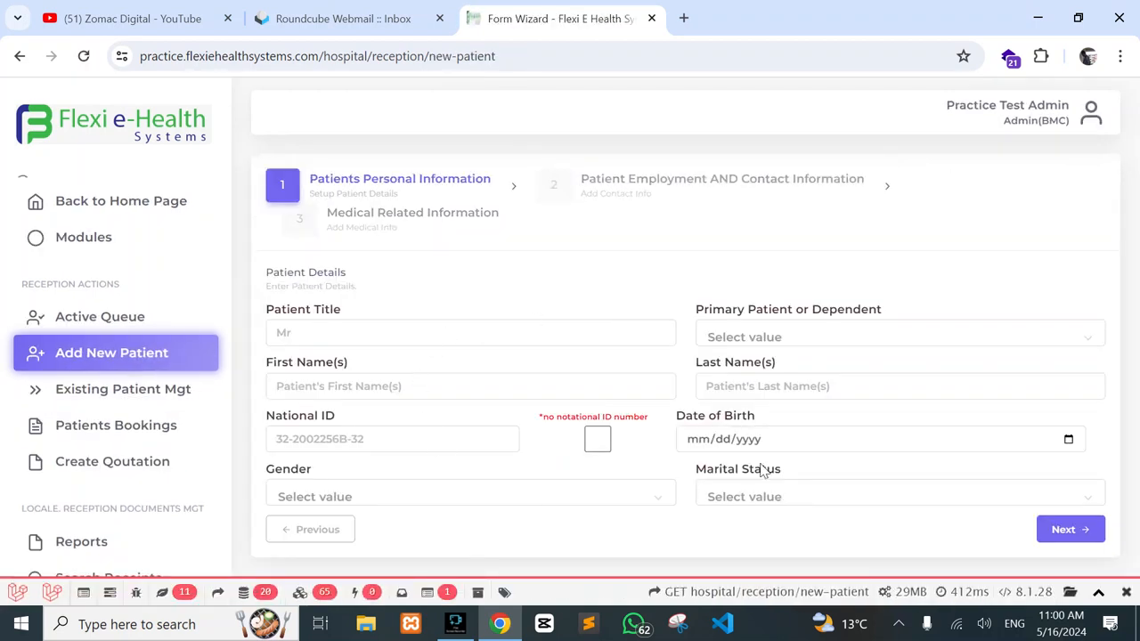
{"action": "left_click", "coordinate": [412, 331]}
{"action": "left_click", "coordinate": [303, 389]}
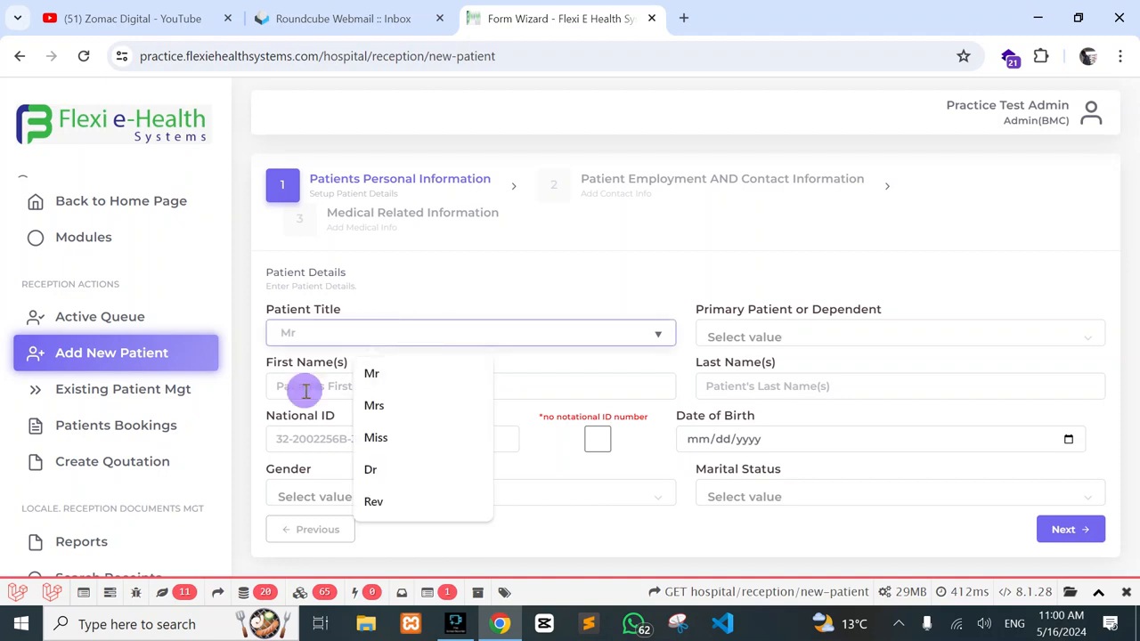
{"action": "left_click", "coordinate": [331, 436]}
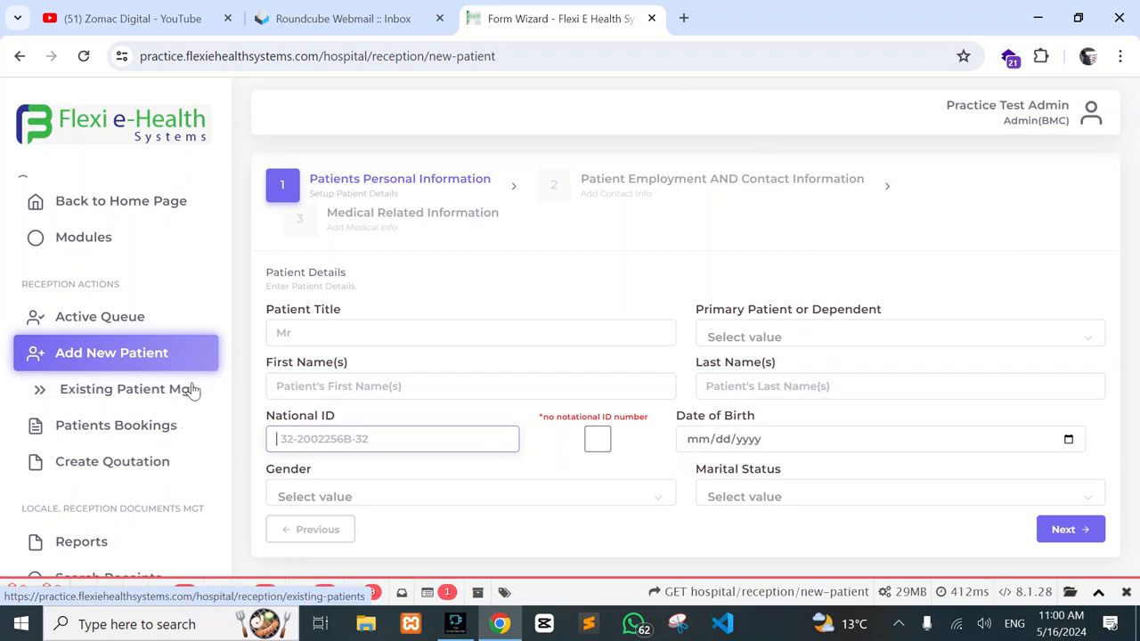
- Revisit the Active Queue, return to the hospital home page and open the Vitals queue
{"action": "left_click", "coordinate": [130, 326]}
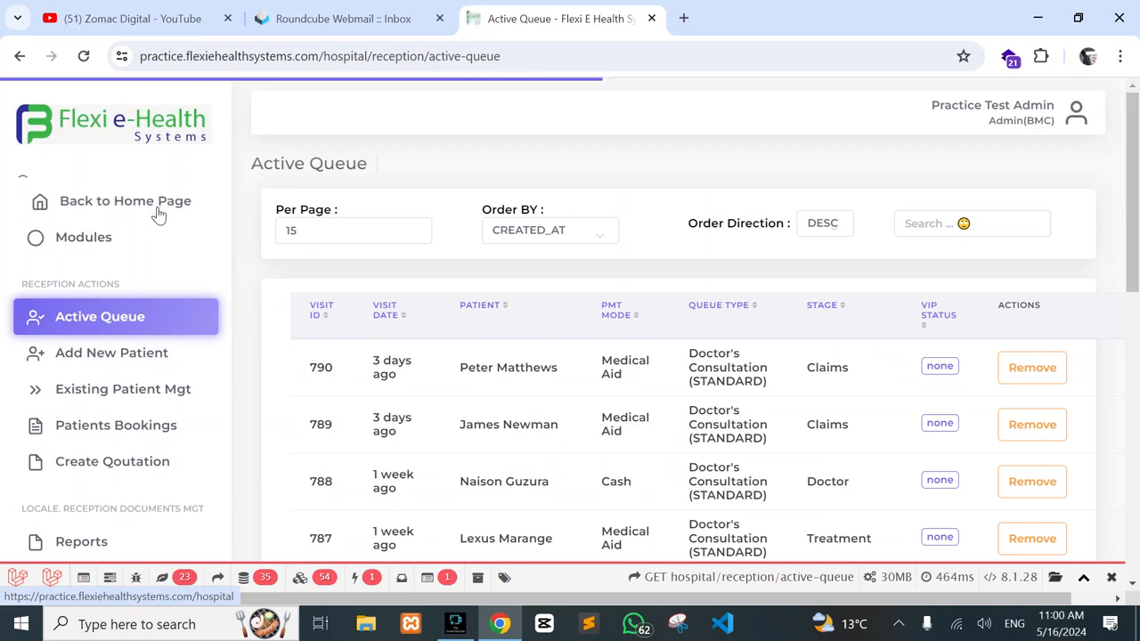
{"action": "left_click", "coordinate": [157, 215]}
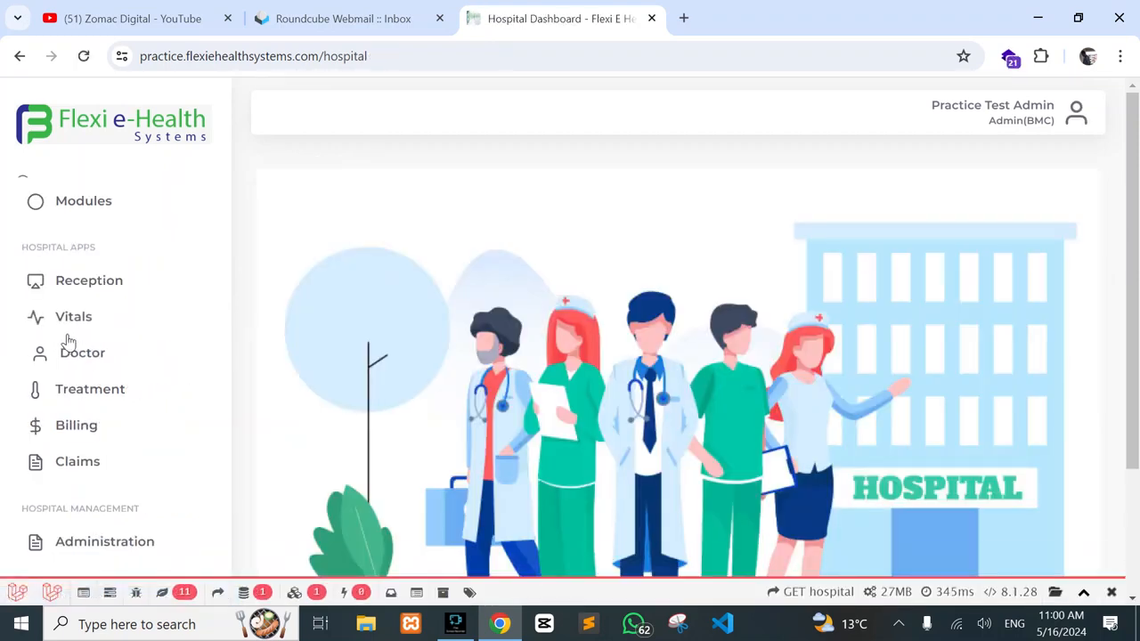
{"action": "left_click", "coordinate": [55, 321]}
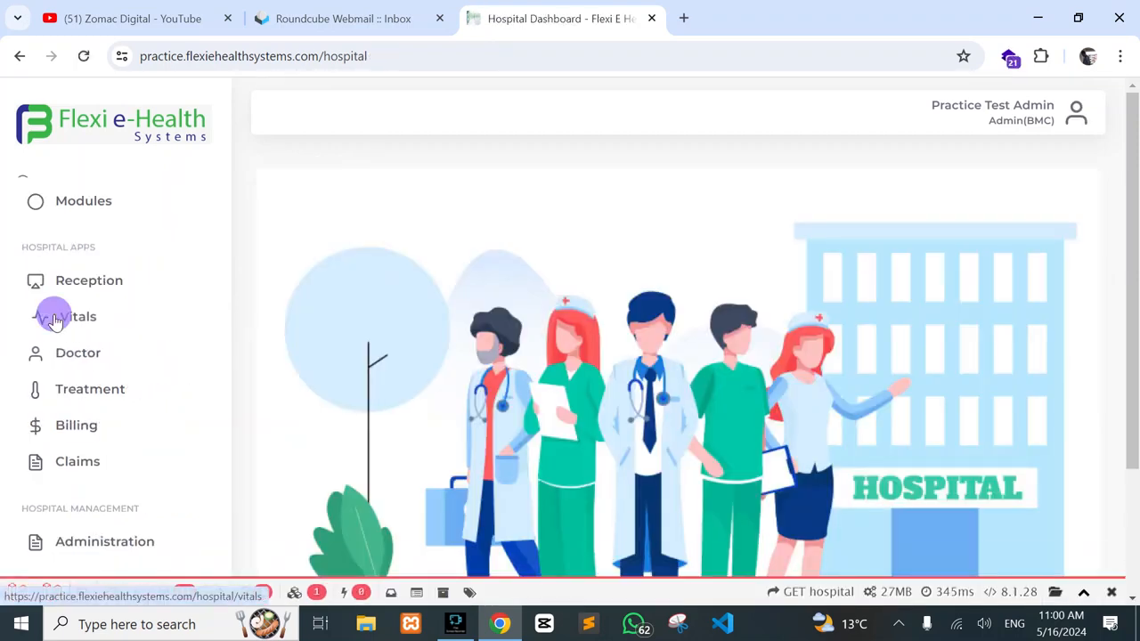
{"action": "left_click", "coordinate": [68, 319]}
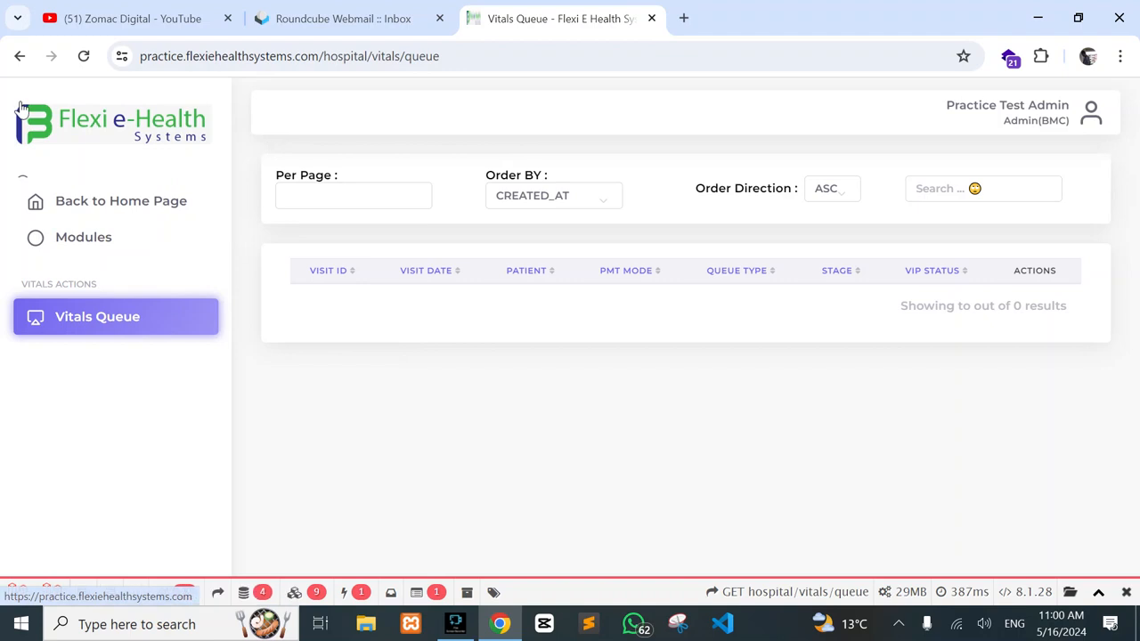
- Return to the hospital home page and open the Doctor module's consultation queue
{"action": "left_click", "coordinate": [122, 188]}
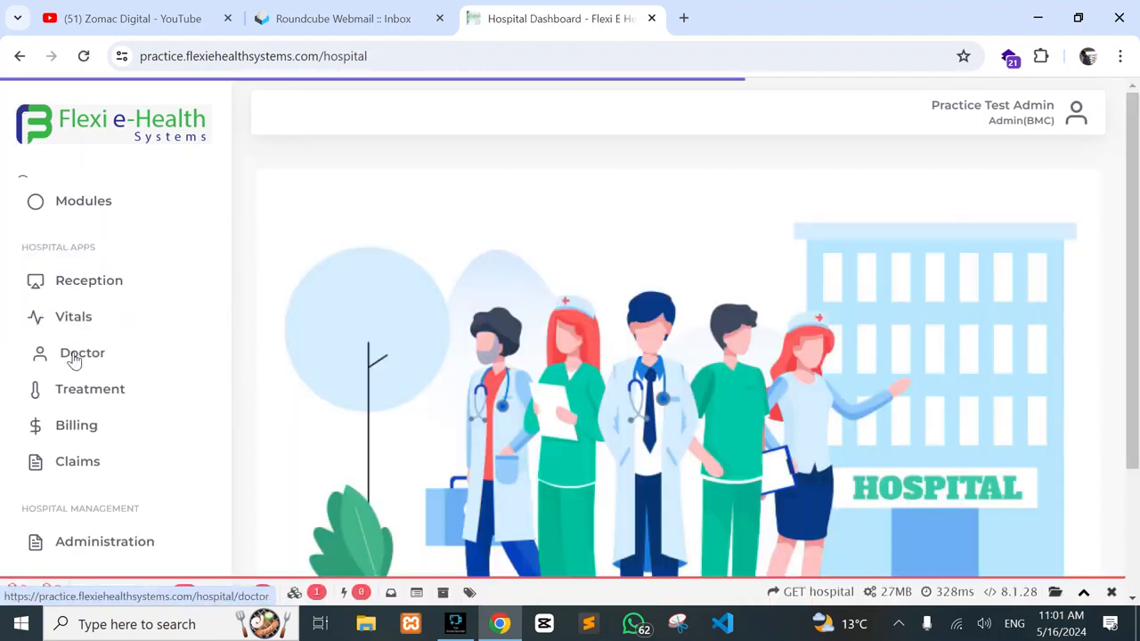
{"action": "left_click", "coordinate": [74, 356]}
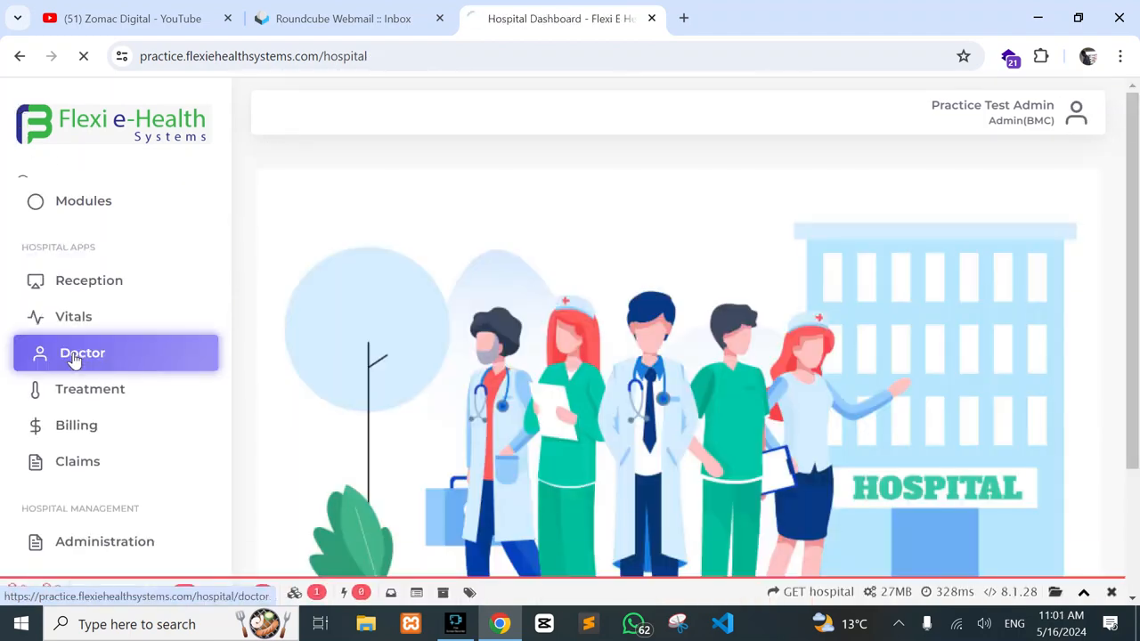
{"action": "left_click", "coordinate": [186, 314]}
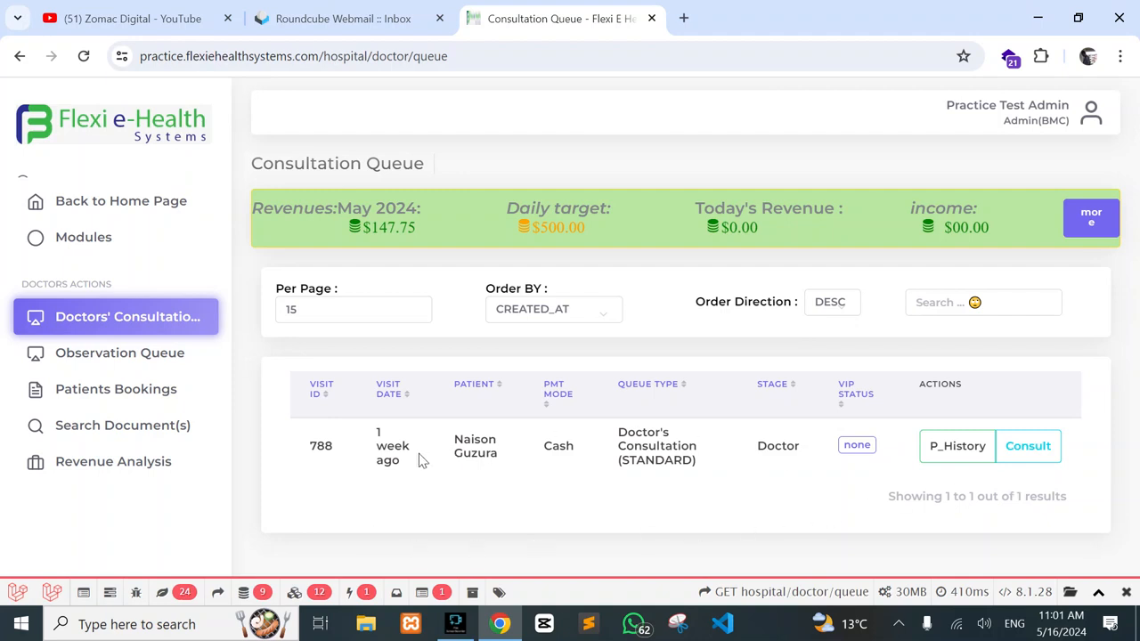
- Review the waiting patient's visit in the consultation queue and open its consultation form at the Consultation section
{"action": "left_click_drag", "start_coordinate": [385, 453], "coordinate": [672, 431]}
{"action": "left_click", "coordinate": [674, 434]}
{"action": "left_click", "coordinate": [1028, 449]}
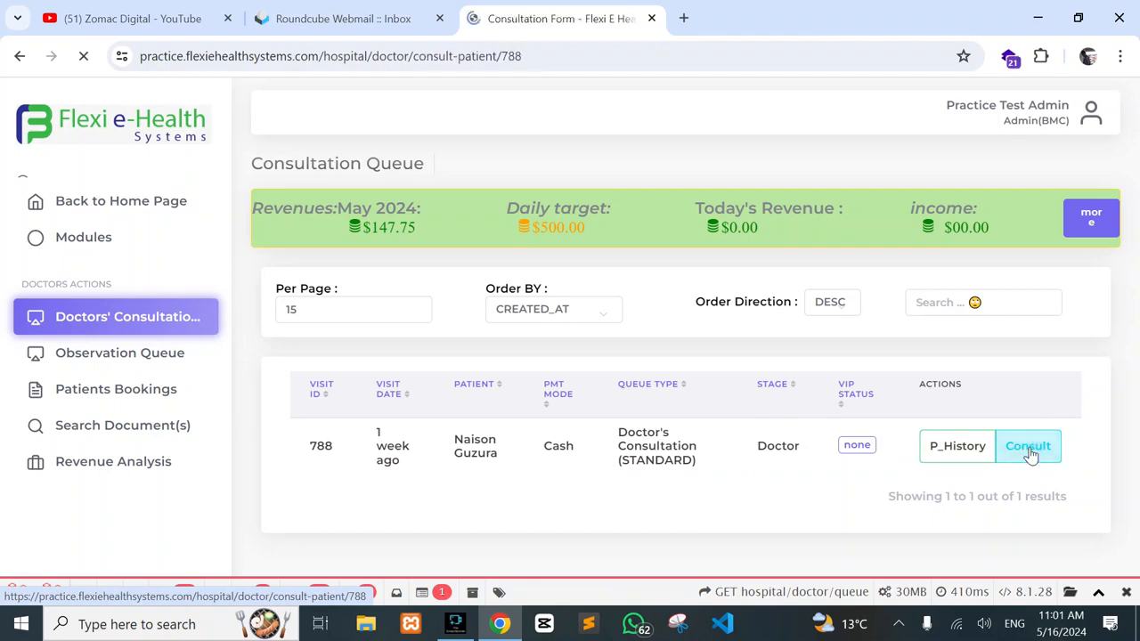
{"action": "scroll", "coordinate": [781, 419], "scroll_direction": "down", "scroll_amount": 3}
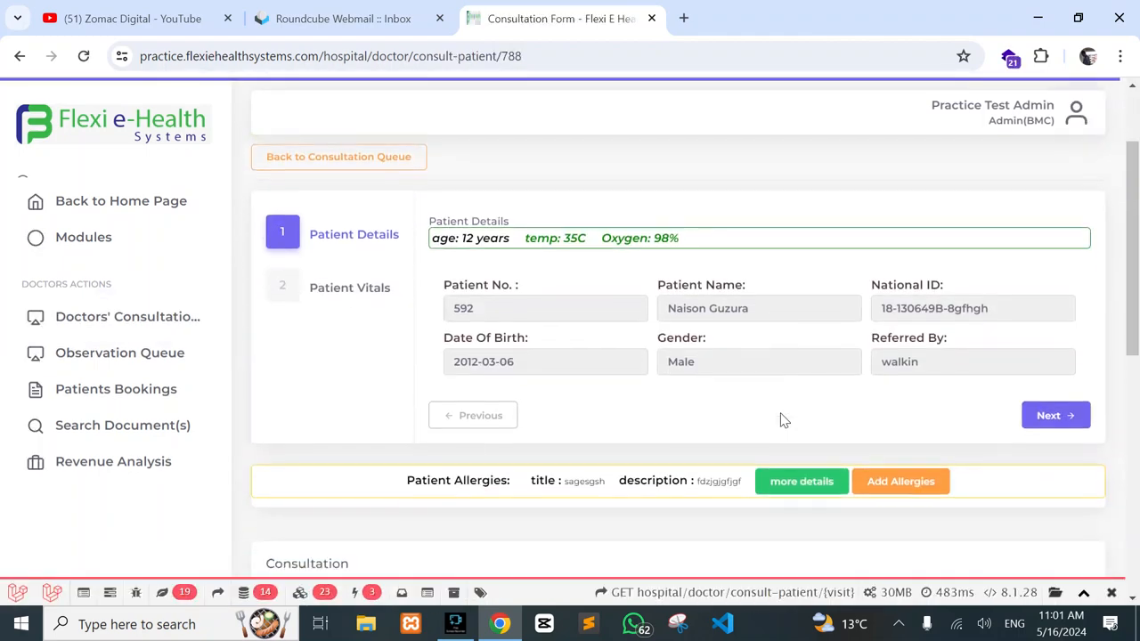
{"action": "scroll", "coordinate": [781, 419], "scroll_direction": "down", "scroll_amount": 1}
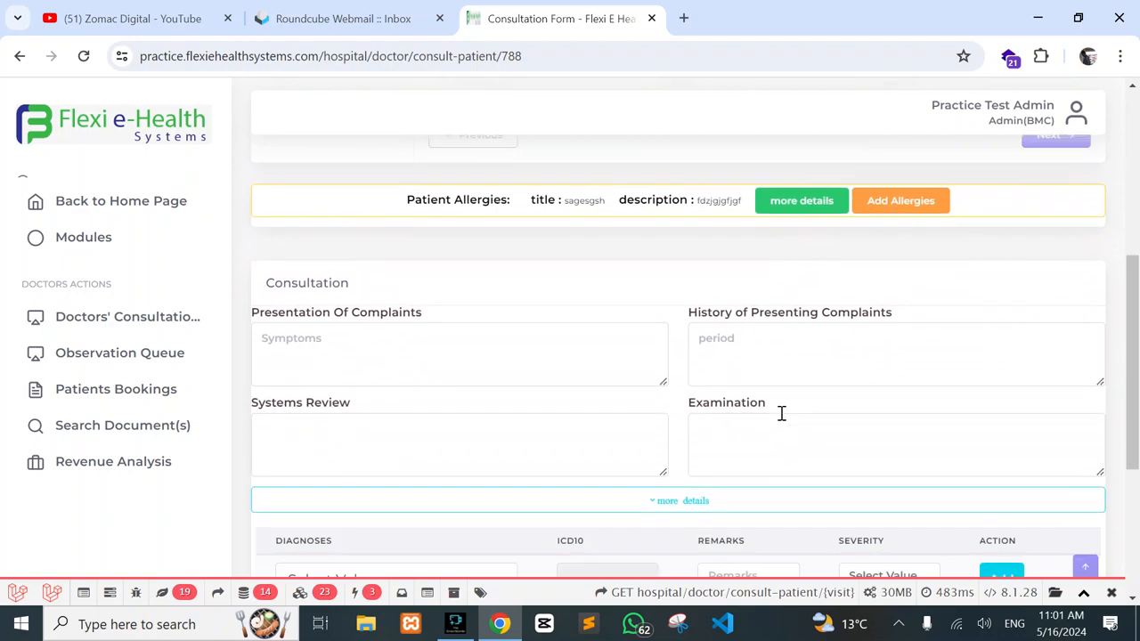
- Fill in Presentation Of Complaints with kkvjclvcz, History of Presenting Complaints with cjkkjxckjxz, Systems Review with cm and Examination with zcjzxjc
{"action": "left_click", "coordinate": [348, 351]}
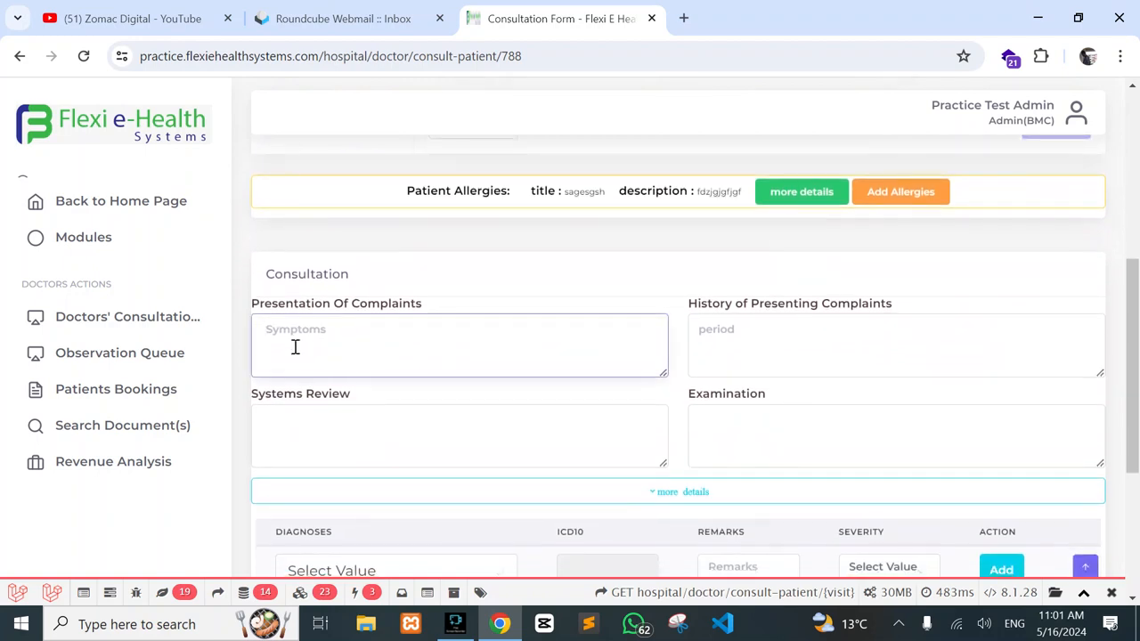
{"action": "type", "text": "kkvjclvcz"}
{"action": "left_click", "coordinate": [801, 324]}
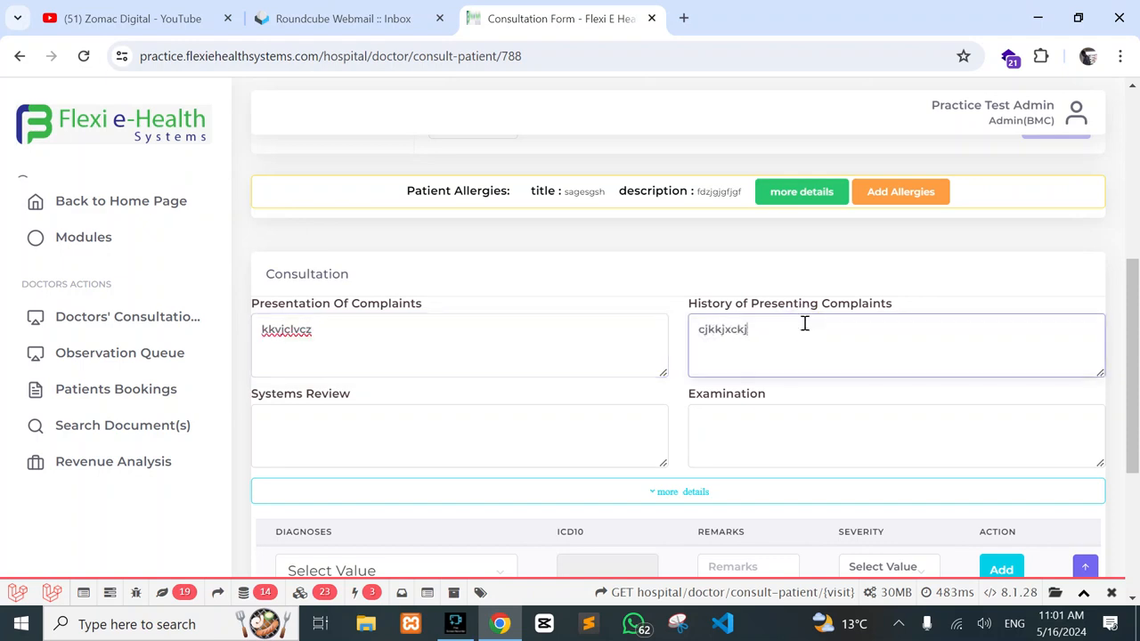
{"action": "scroll", "coordinate": [854, 331], "scroll_direction": "down", "scroll_amount": 2}
{"action": "left_click", "coordinate": [302, 216]}
{"action": "type", "text": "cm"}
{"action": "left_click", "coordinate": [770, 238]}
{"action": "type", "text": "zcjzxjc"}
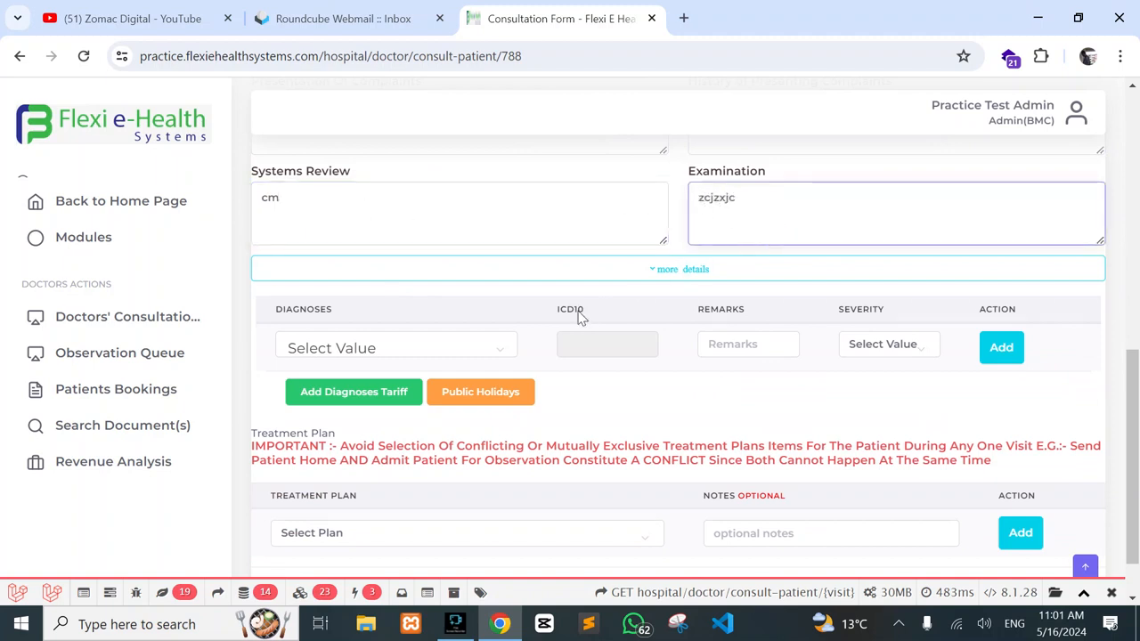
- Find "asth" in the diagnoses list, choose acute severe asthma and enter the remark hdhhdh
{"action": "left_click", "coordinate": [491, 347]}
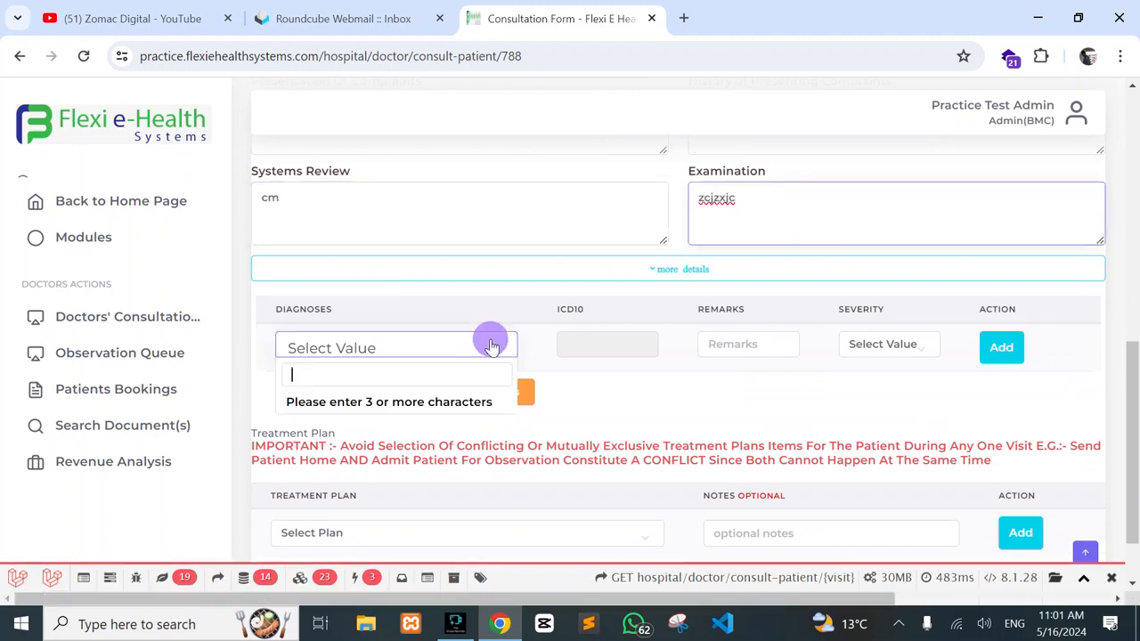
{"action": "left_click", "coordinate": [354, 382]}
{"action": "type", "text": "asth"}
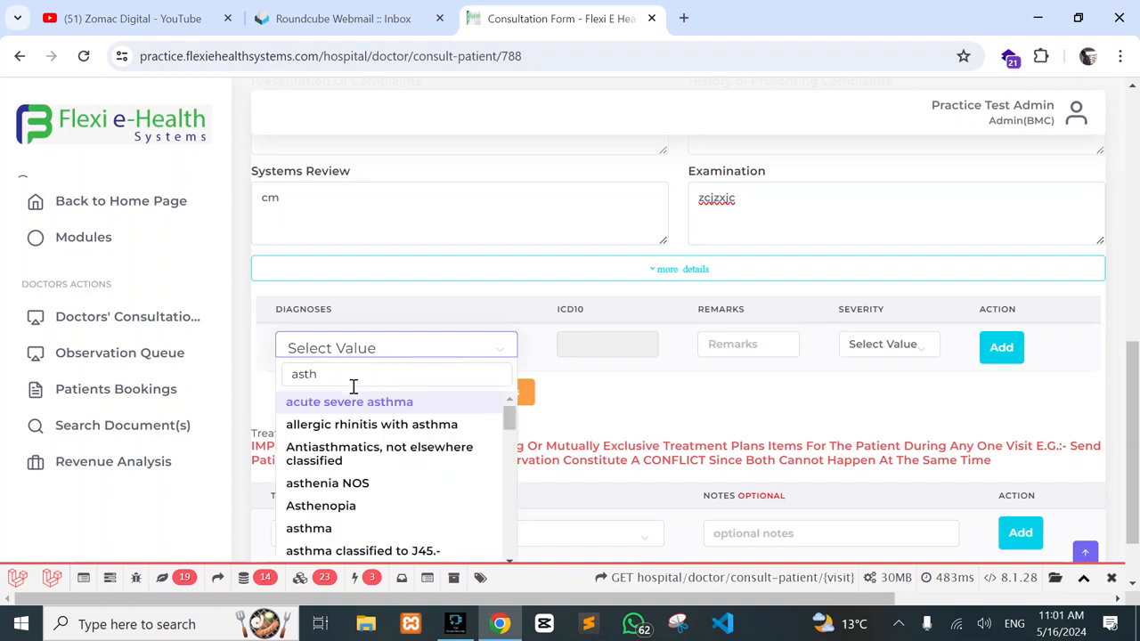
{"action": "left_click", "coordinate": [359, 403]}
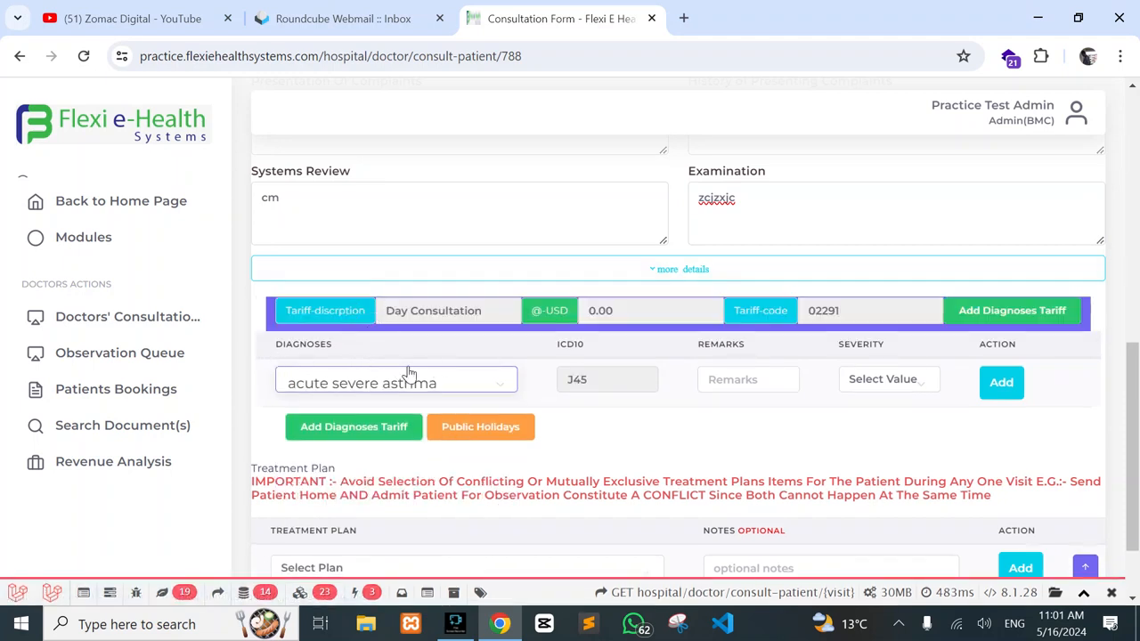
{"action": "left_click", "coordinate": [719, 378]}
{"action": "type", "text": "hdhhdh"}
{"action": "scroll", "coordinate": [723, 381], "scroll_direction": "down", "scroll_amount": 1}
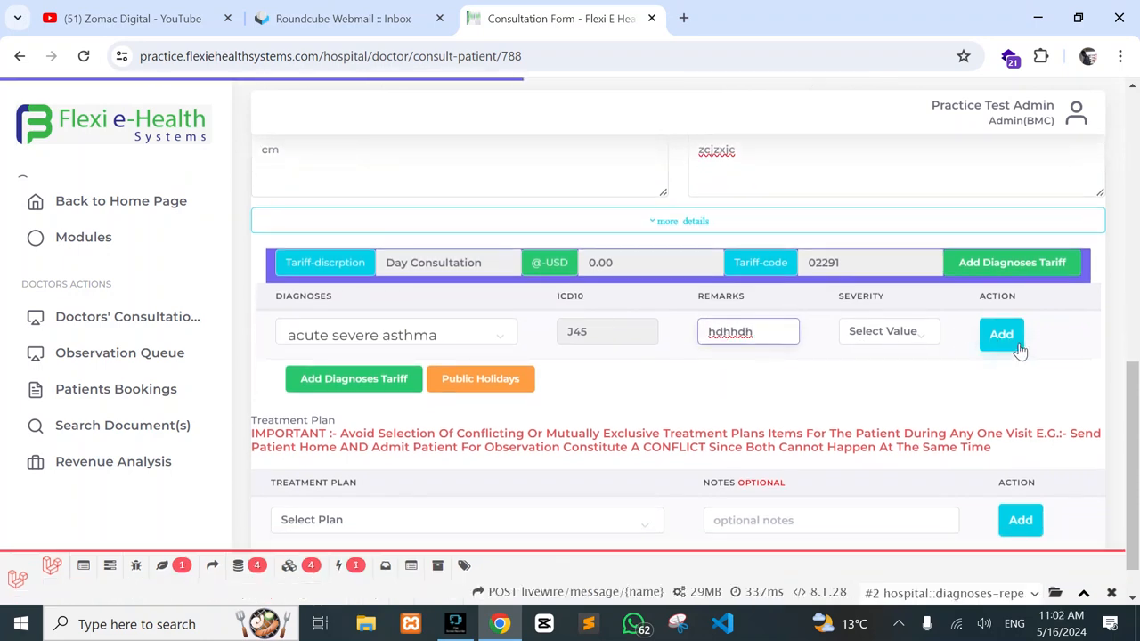
- Add a second diagnosis row, choose Abnormal head movements through the search "head" and enter the remark jhjajfjdhf
{"action": "left_click", "coordinate": [1015, 347]}
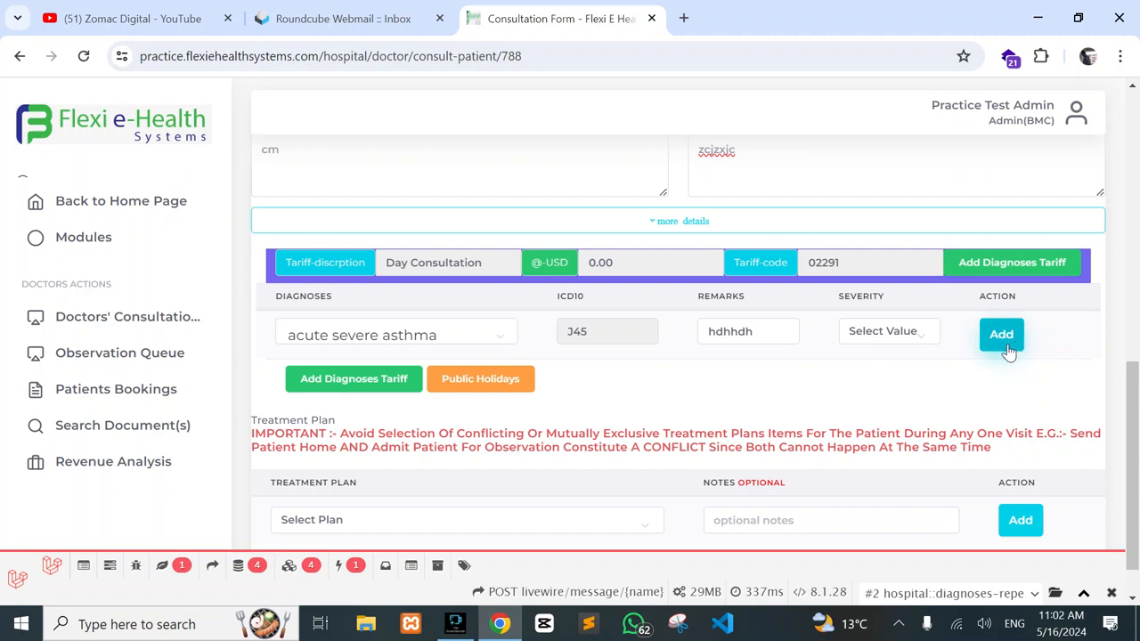
{"action": "left_click", "coordinate": [387, 382]}
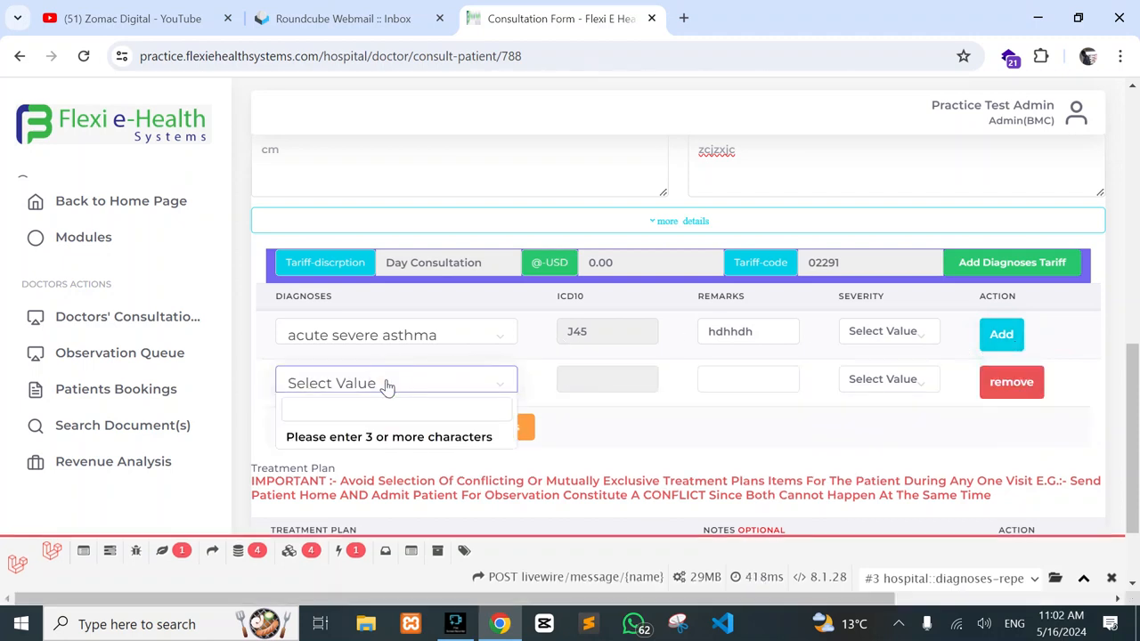
{"action": "type", "text": "hea"}
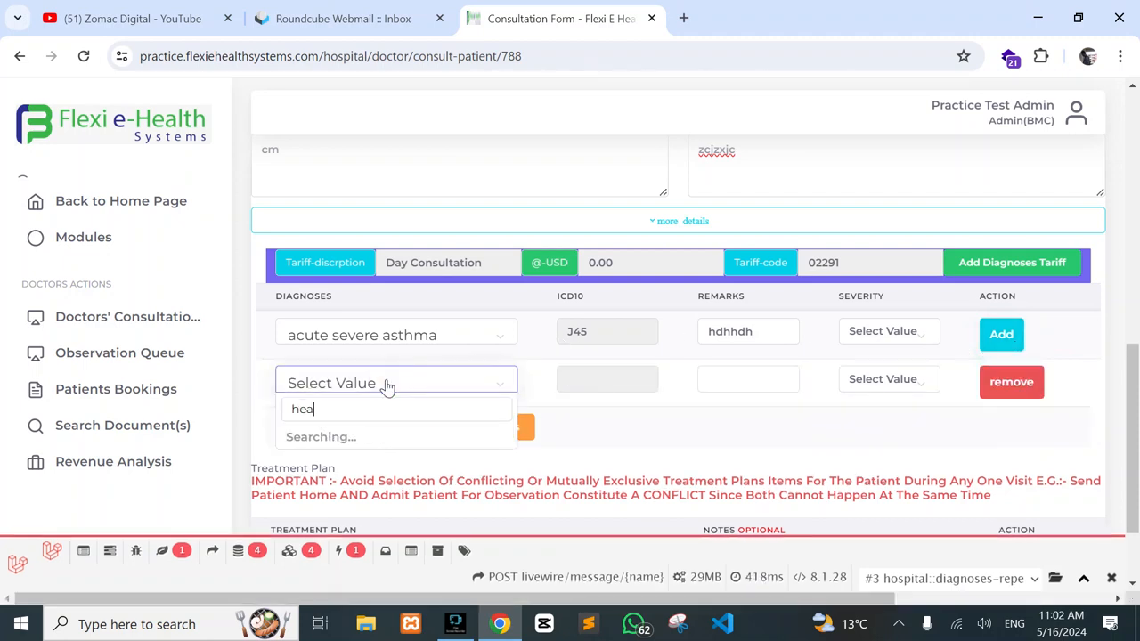
{"action": "type", "text": "d"}
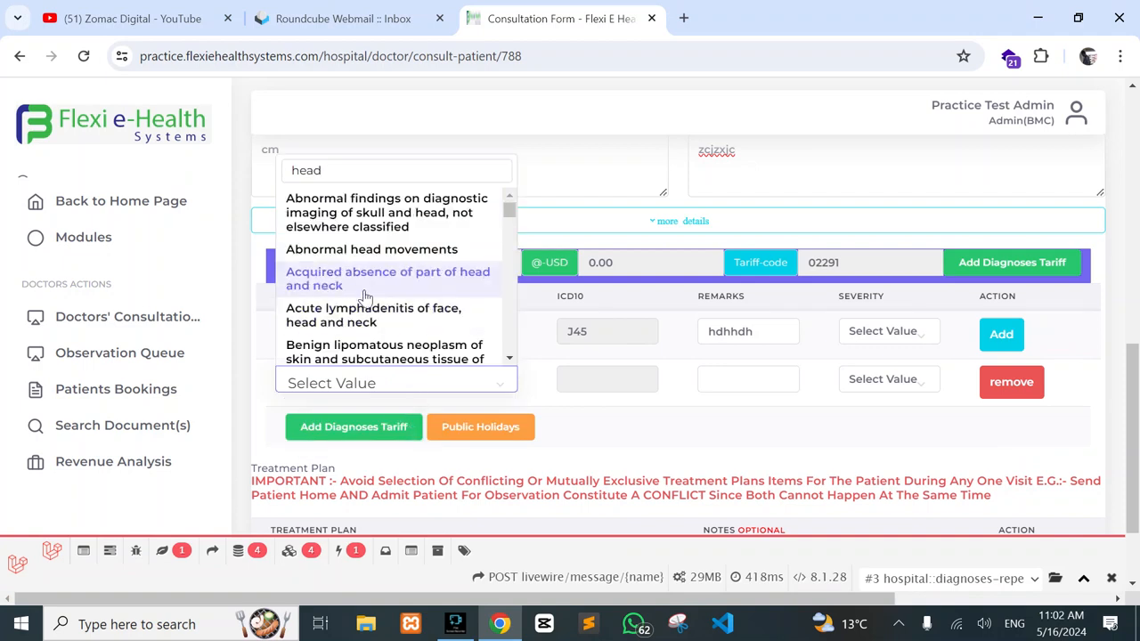
{"action": "left_click", "coordinate": [363, 250]}
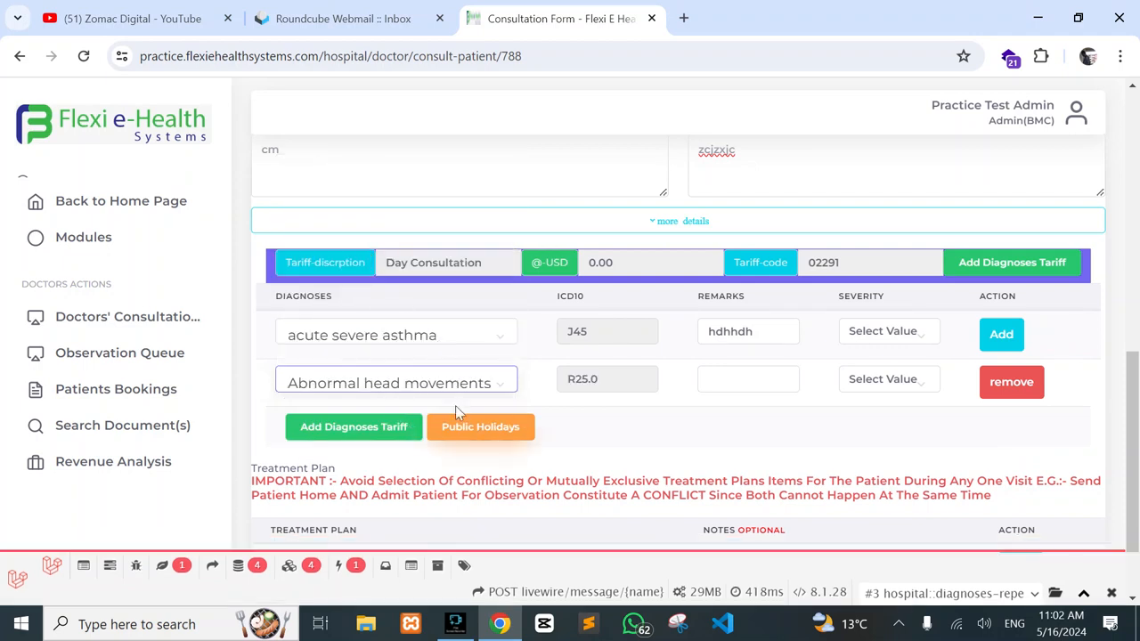
{"action": "left_click", "coordinate": [743, 379]}
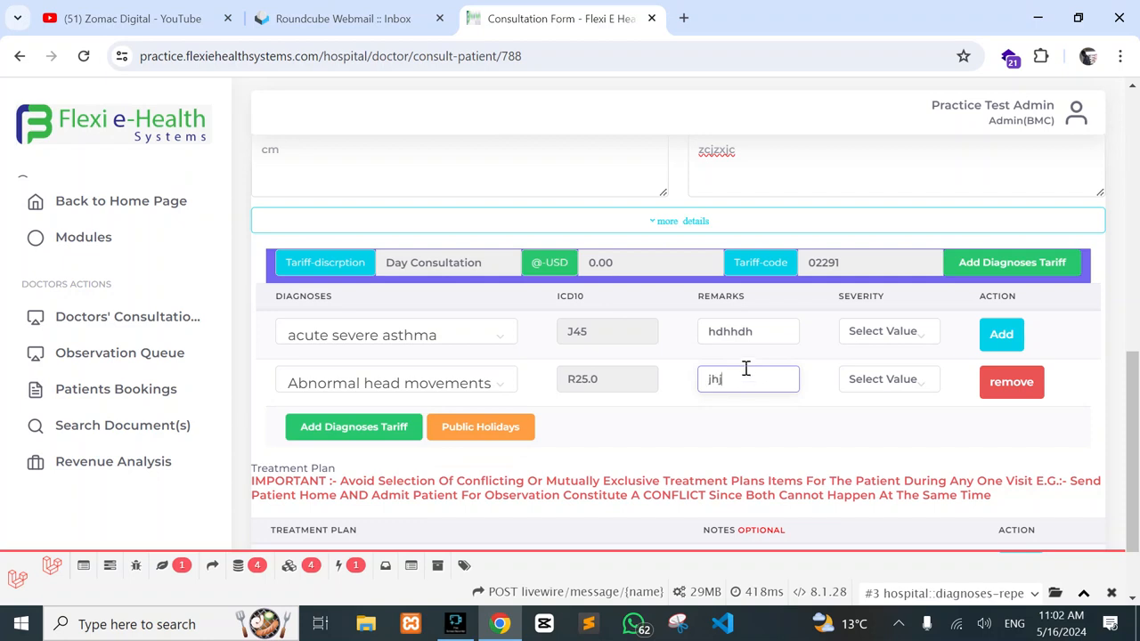
- Set the treatment plan to Administer Medication Locally and bring up its prescribed medication and procedure entry
{"action": "scroll", "coordinate": [748, 368], "scroll_direction": "down", "scroll_amount": 2}
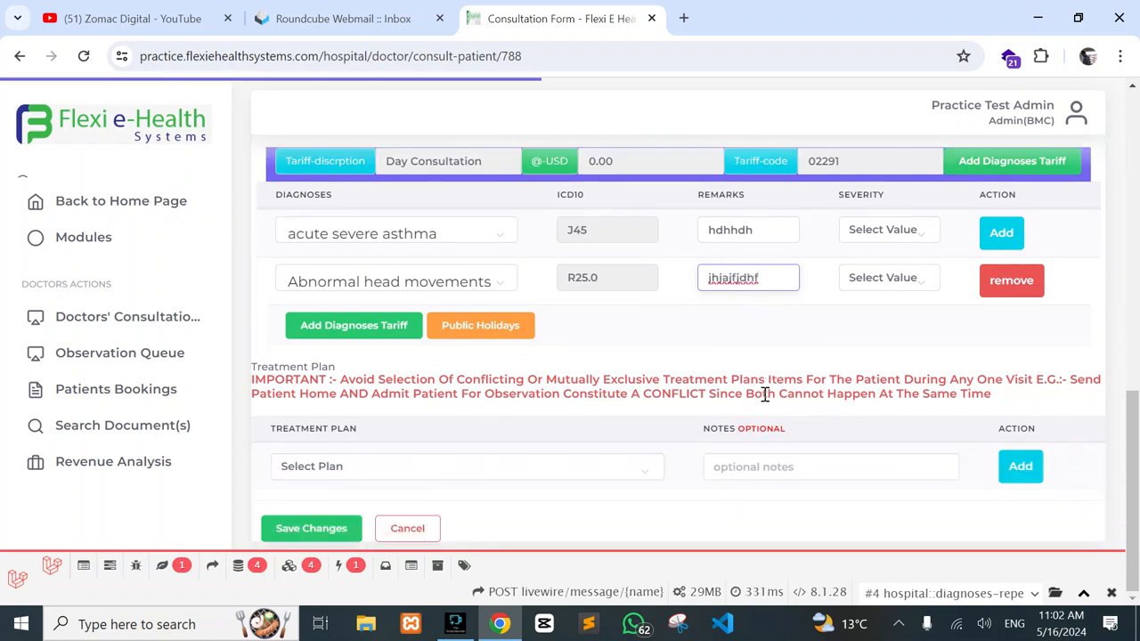
{"action": "left_click", "coordinate": [491, 469]}
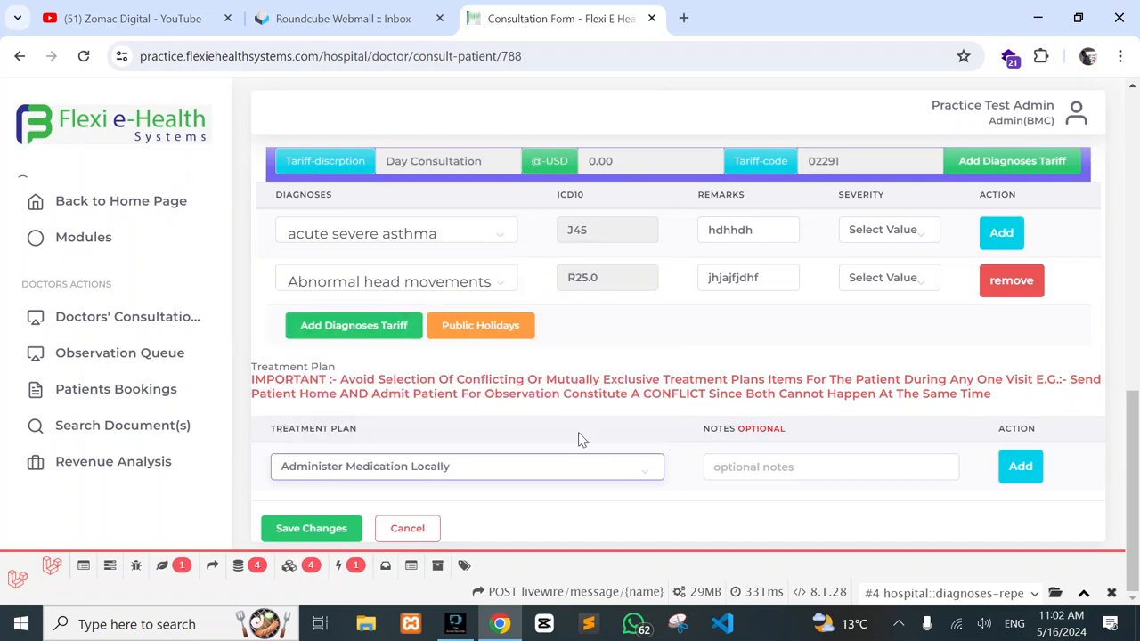
{"action": "scroll", "coordinate": [579, 439], "scroll_direction": "down", "scroll_amount": 2}
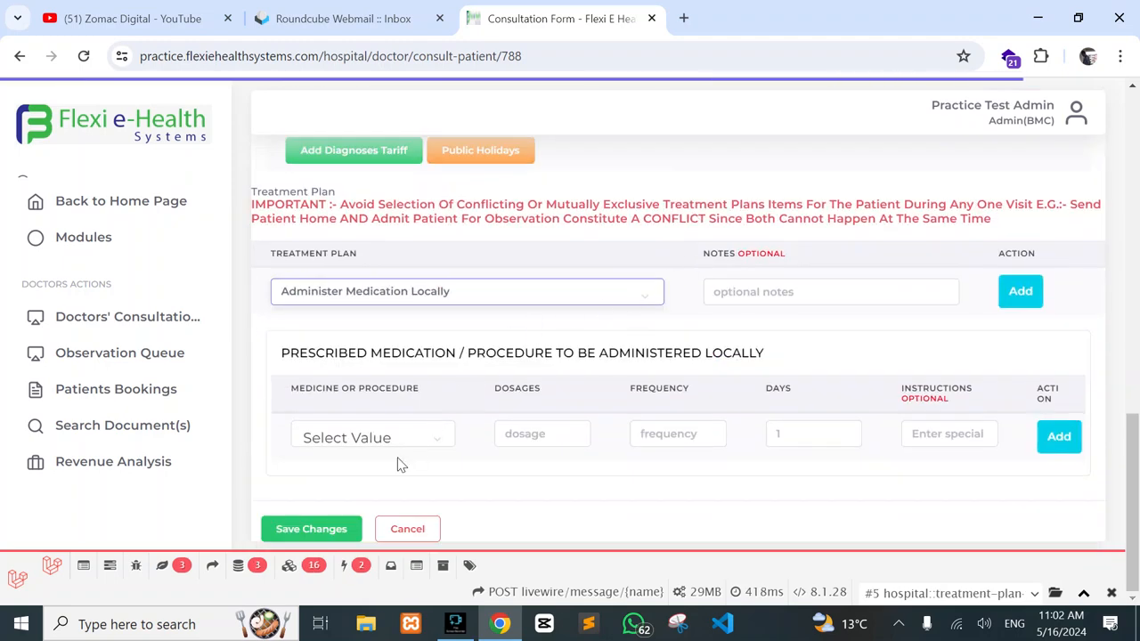
- Search the Medicine or Procedure list for "wound" and clear the search text
{"action": "left_click", "coordinate": [427, 438]}
{"action": "left_click", "coordinate": [431, 441]}
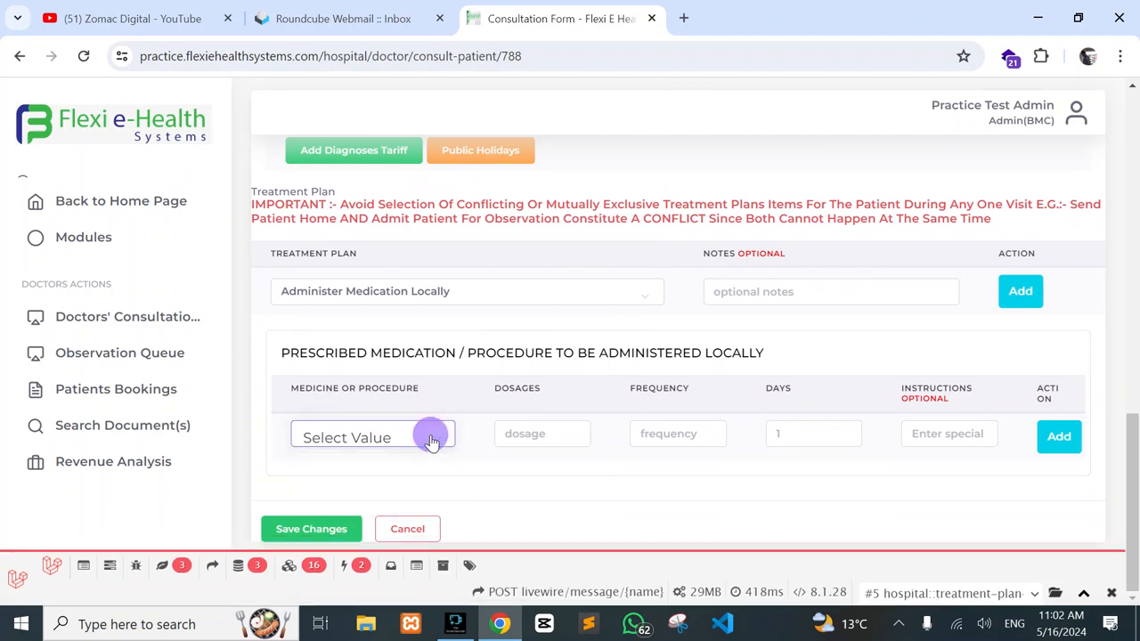
{"action": "left_click", "coordinate": [427, 438]}
{"action": "type", "text": "wound"}
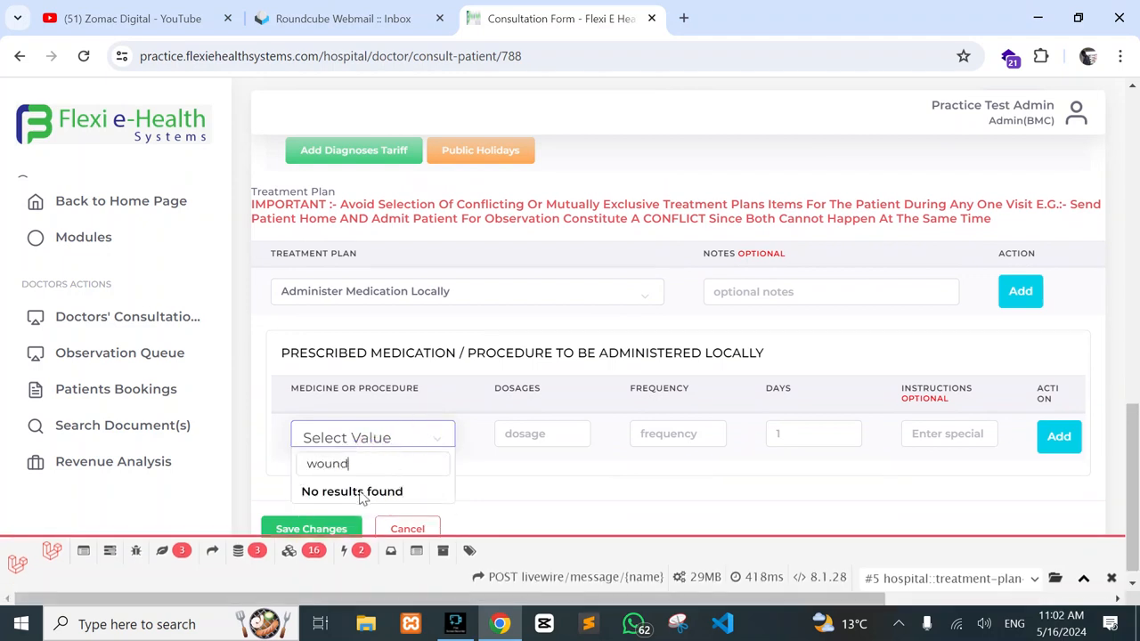
{"action": "key", "text": "BackSpace"}
{"action": "key", "text": "BackSpace"}
{"action": "key", "text": "BackSpace"}
{"action": "key", "text": "BackSpace"}
{"action": "key", "text": "BackSpace"}
- Try to save the consultation changes and check back over the completed consultation fields
{"action": "scroll", "coordinate": [875, 440], "scroll_direction": "down", "scroll_amount": 1}
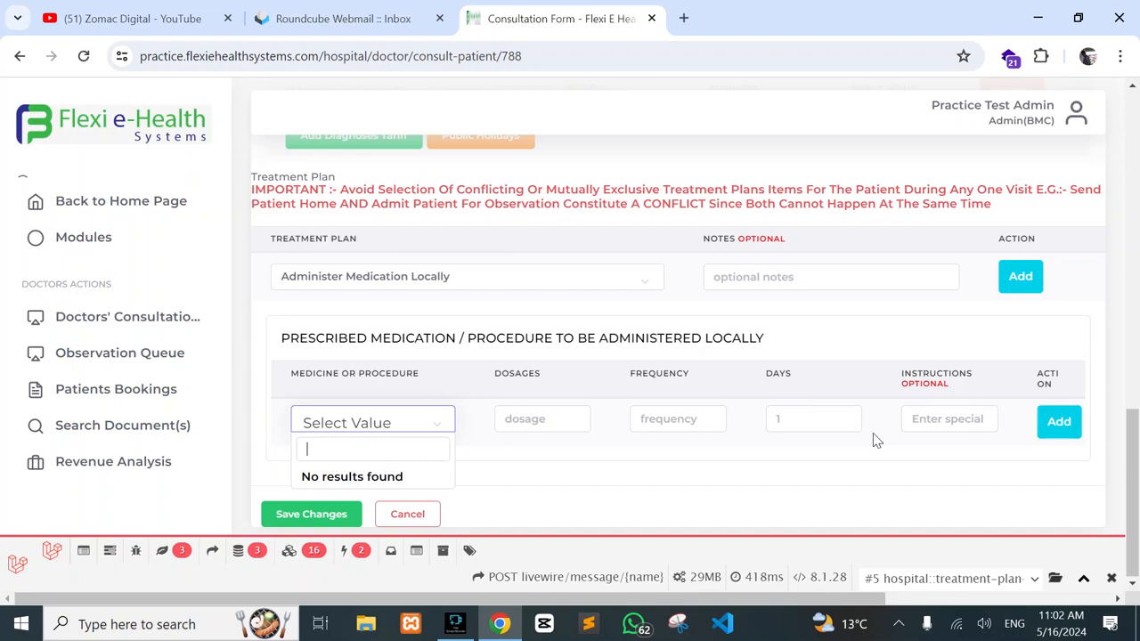
{"action": "scroll", "coordinate": [449, 458], "scroll_direction": "up", "scroll_amount": 3}
{"action": "scroll", "coordinate": [450, 461], "scroll_direction": "down", "scroll_amount": 3}
{"action": "left_click", "coordinate": [303, 515]}
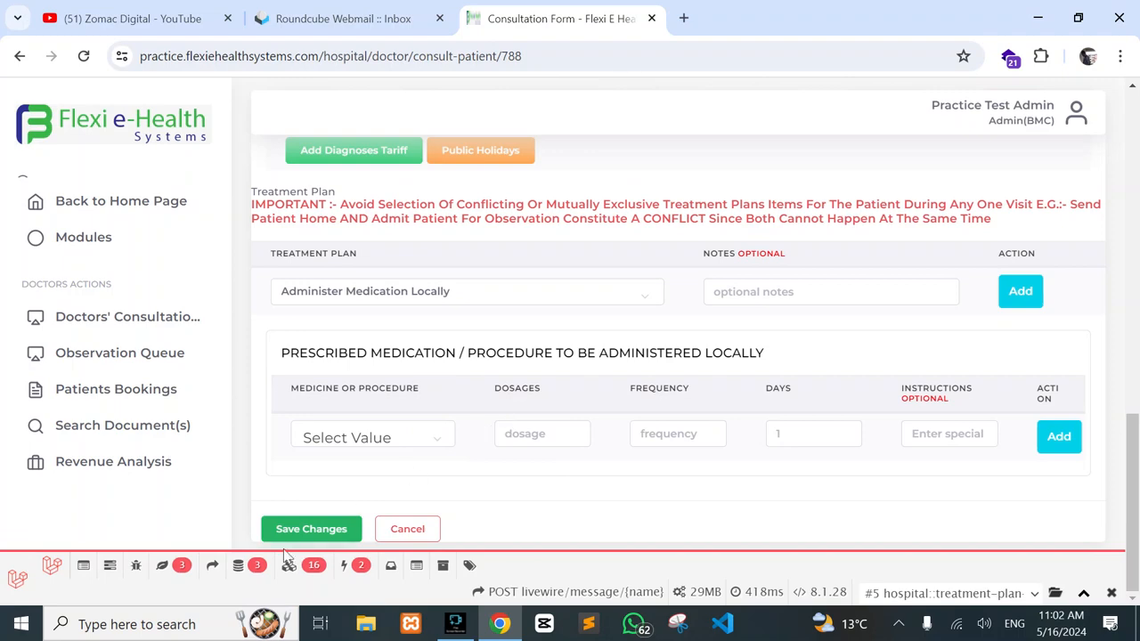
{"action": "left_click", "coordinate": [339, 531]}
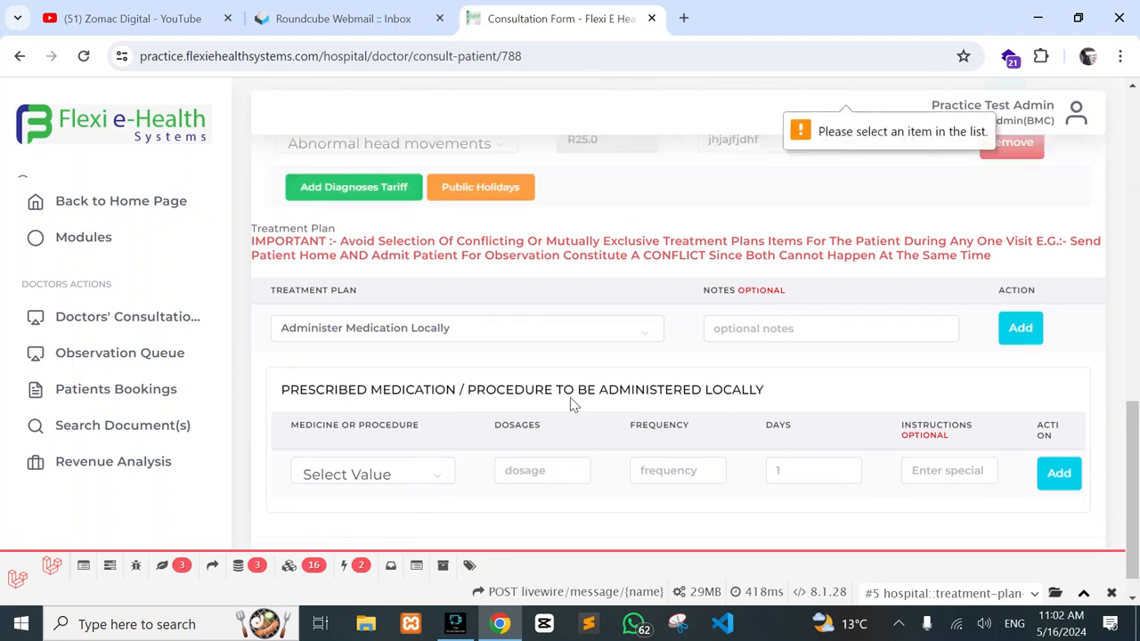
{"action": "scroll", "coordinate": [569, 397], "scroll_direction": "up", "scroll_amount": 10}
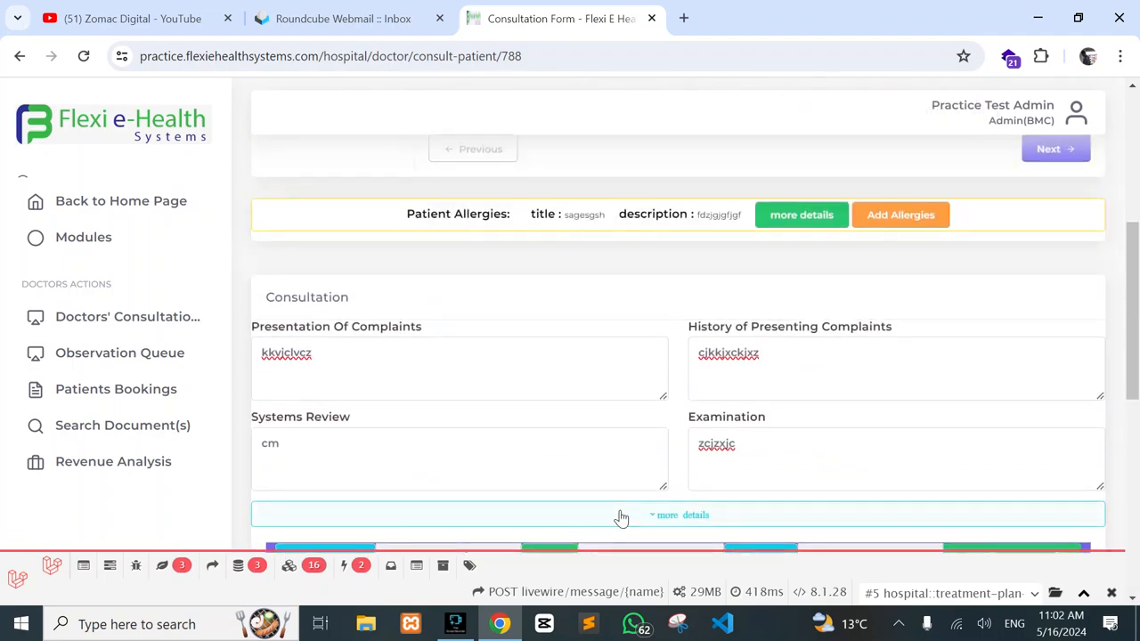
- Leave the consultation form for the Treatment app and look through its Treatment Queue
{"action": "scroll", "coordinate": [481, 460], "scroll_direction": "down", "scroll_amount": 10}
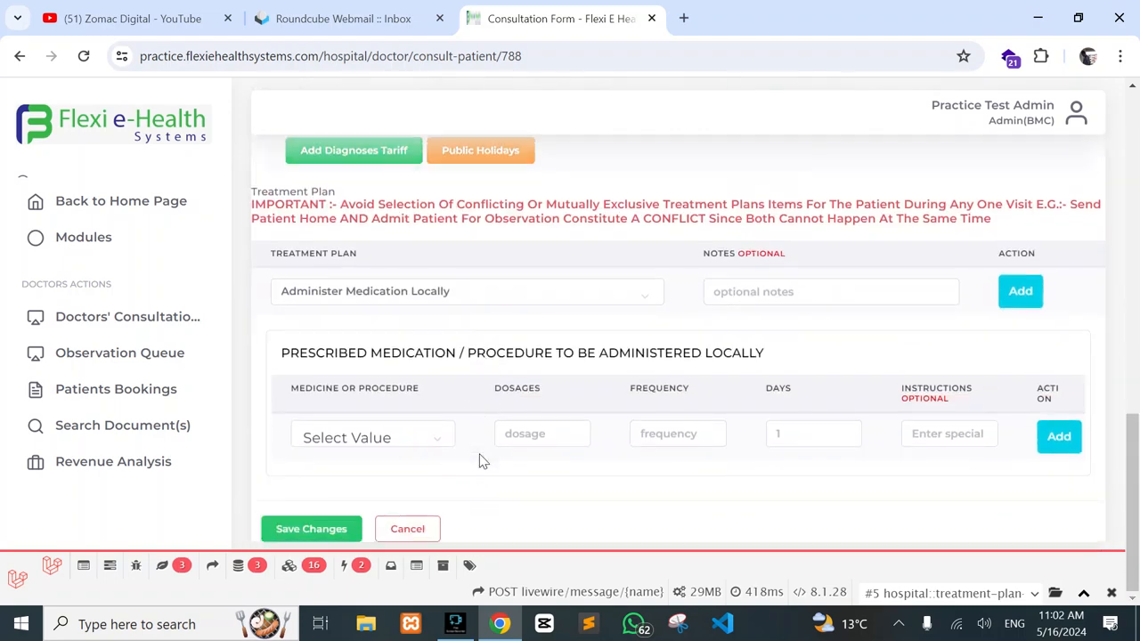
{"action": "left_click", "coordinate": [158, 199]}
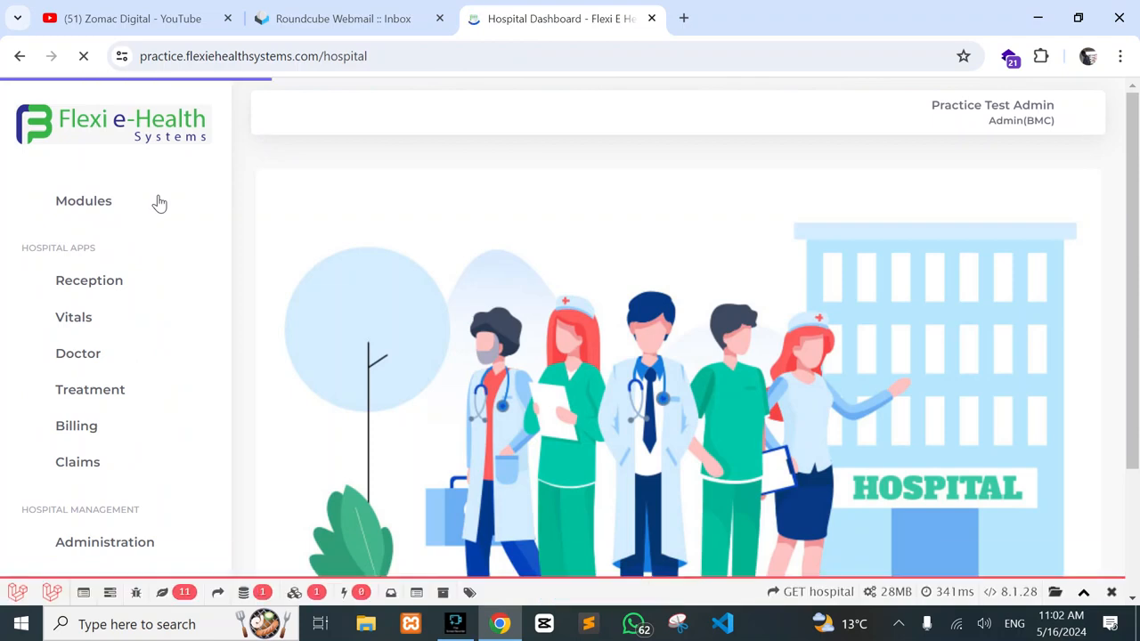
{"action": "left_click", "coordinate": [76, 389]}
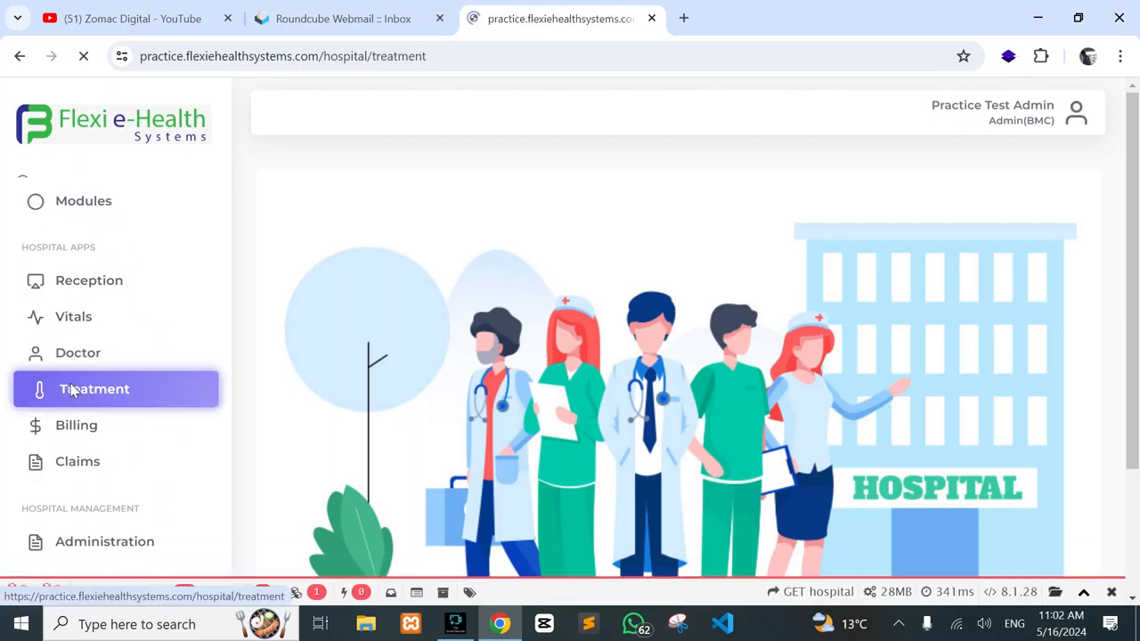
{"action": "scroll", "coordinate": [453, 396], "scroll_direction": "down", "scroll_amount": 1}
{"action": "scroll", "coordinate": [453, 396], "scroll_direction": "down", "scroll_amount": 1}
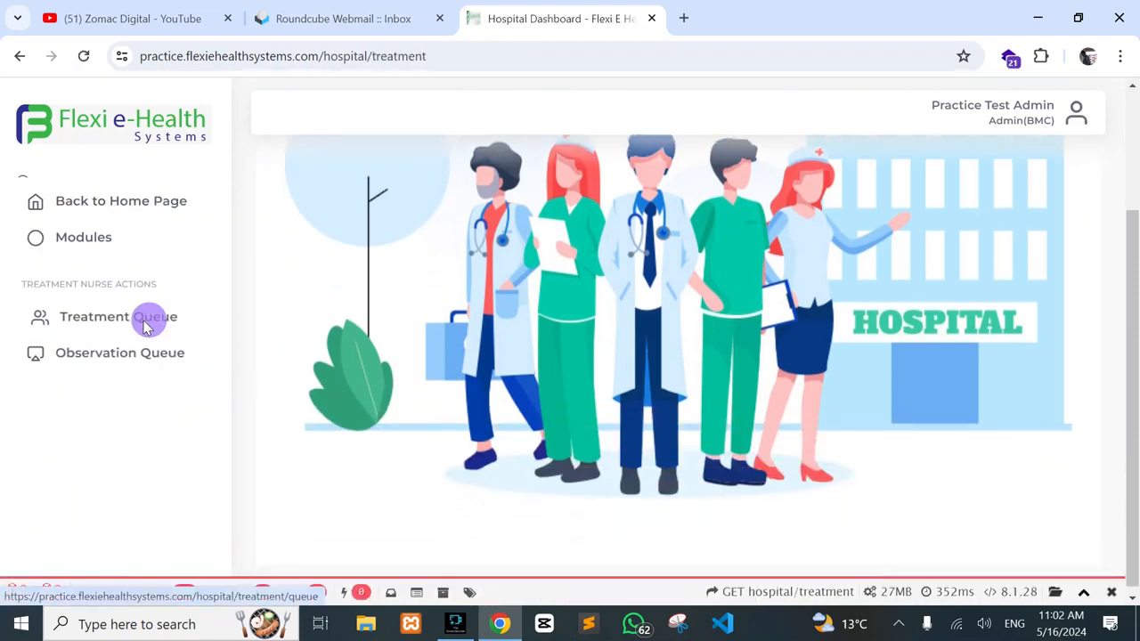
{"action": "left_click", "coordinate": [150, 318]}
{"action": "scroll", "coordinate": [544, 358], "scroll_direction": "down", "scroll_amount": 3}
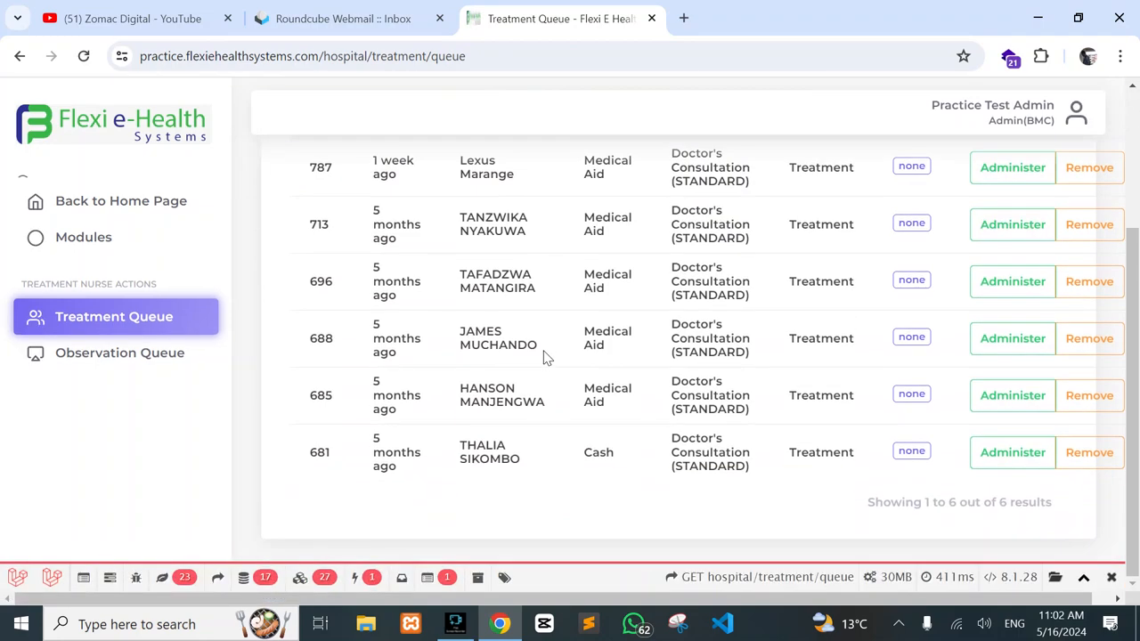
{"action": "scroll", "coordinate": [547, 358], "scroll_direction": "up", "scroll_amount": 2}
{"action": "scroll", "coordinate": [547, 358], "scroll_direction": "down", "scroll_amount": 1}
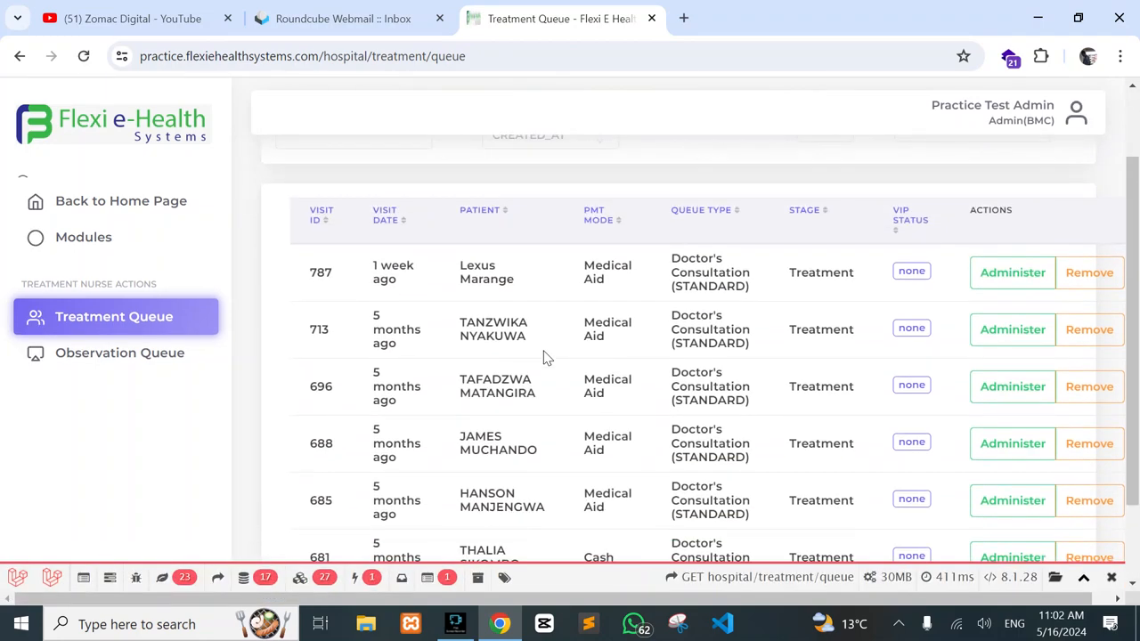
- Open the treatment form of the first visit in the queue and review its patient details and Administer Drugs section
{"action": "left_click", "coordinate": [1019, 276]}
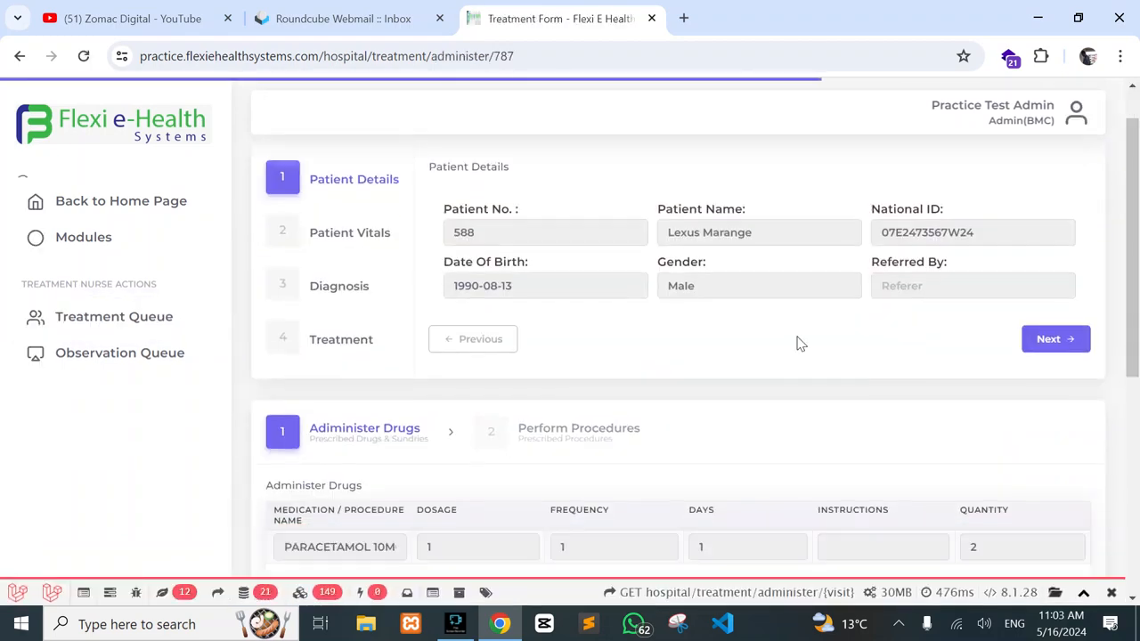
{"action": "scroll", "coordinate": [796, 341], "scroll_direction": "down", "scroll_amount": 3}
{"action": "scroll", "coordinate": [796, 336], "scroll_direction": "up", "scroll_amount": 1}
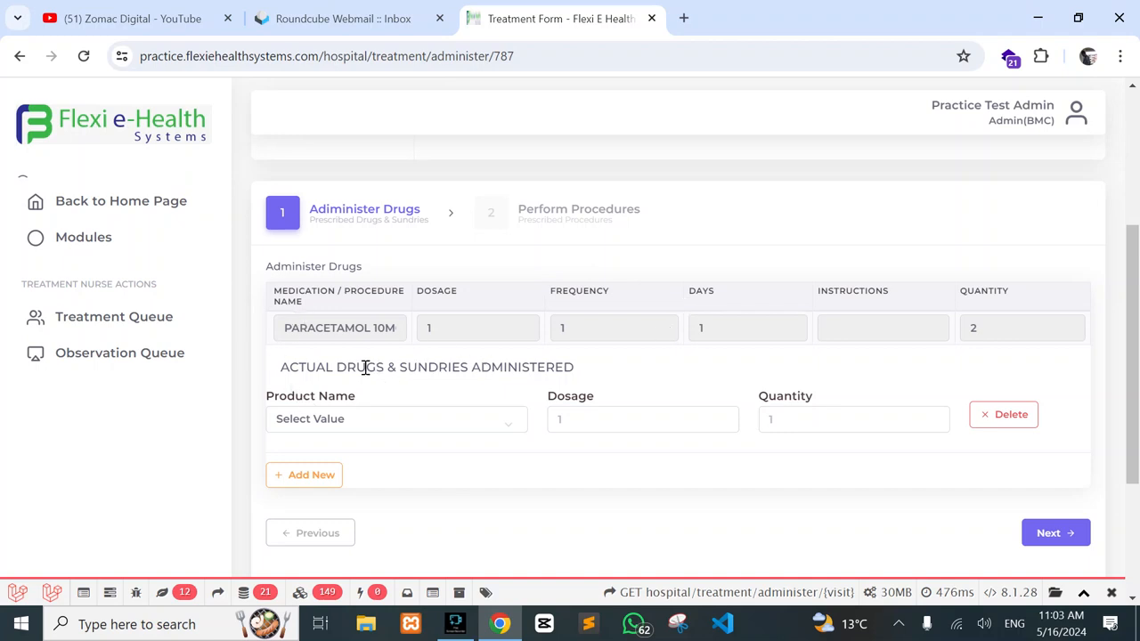
{"action": "scroll", "coordinate": [569, 367], "scroll_direction": "down", "scroll_amount": 2}
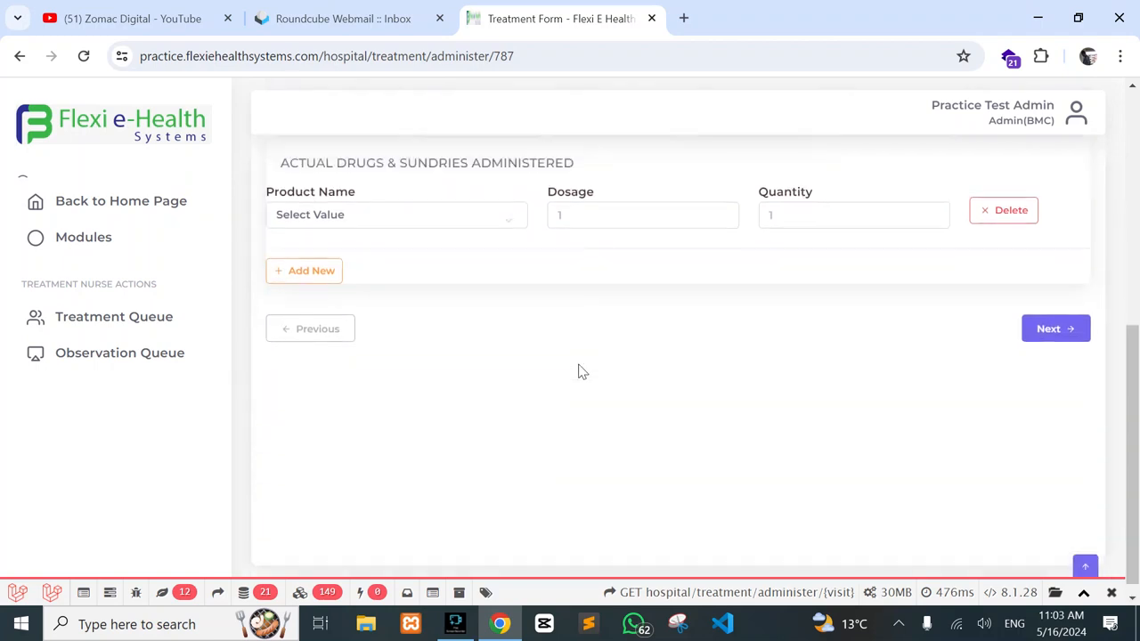
{"action": "scroll", "coordinate": [579, 371], "scroll_direction": "up", "scroll_amount": 3}
{"action": "scroll", "coordinate": [579, 370], "scroll_direction": "up", "scroll_amount": 2}
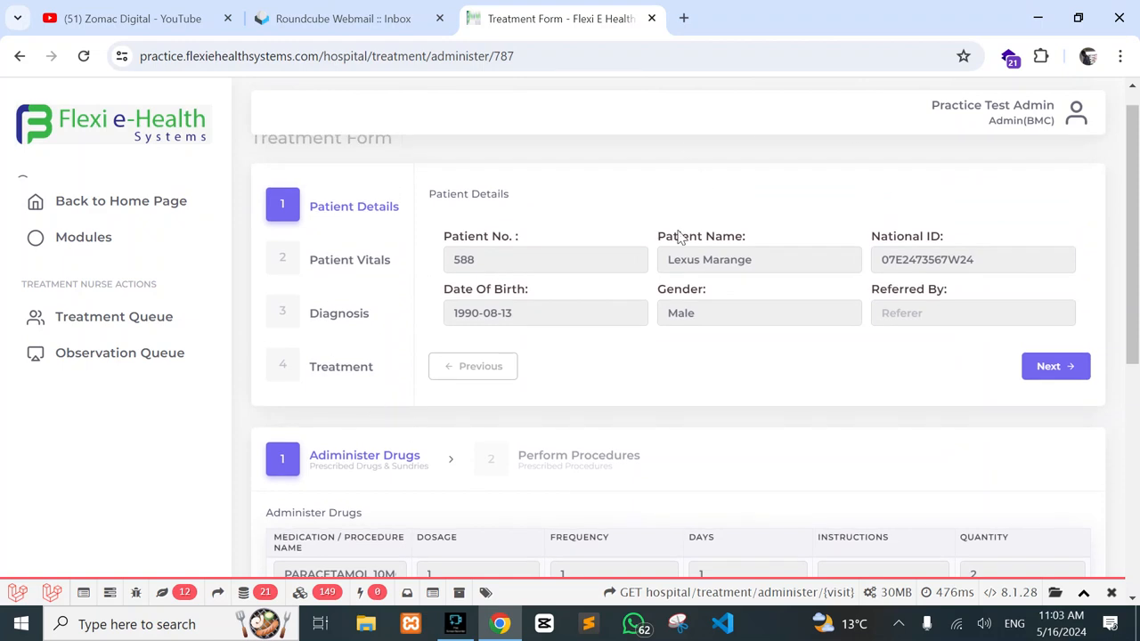
- Go to the Billing Queue, open the bill of the unpaid cash visit and review its invoice items and transactions
{"action": "left_click", "coordinate": [165, 200]}
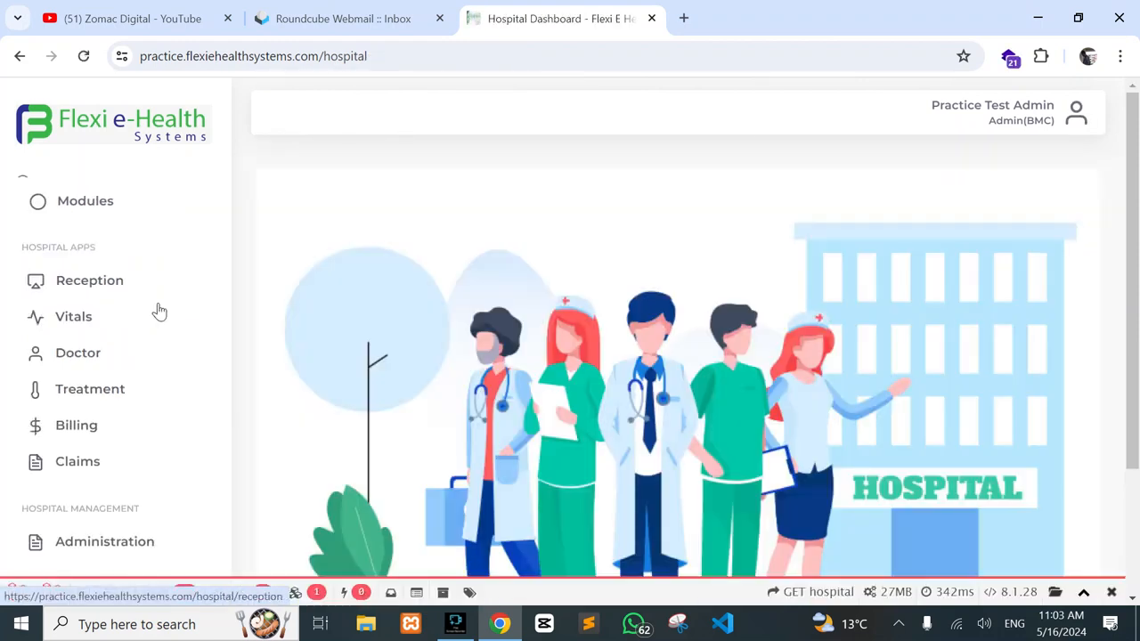
{"action": "left_click", "coordinate": [78, 429]}
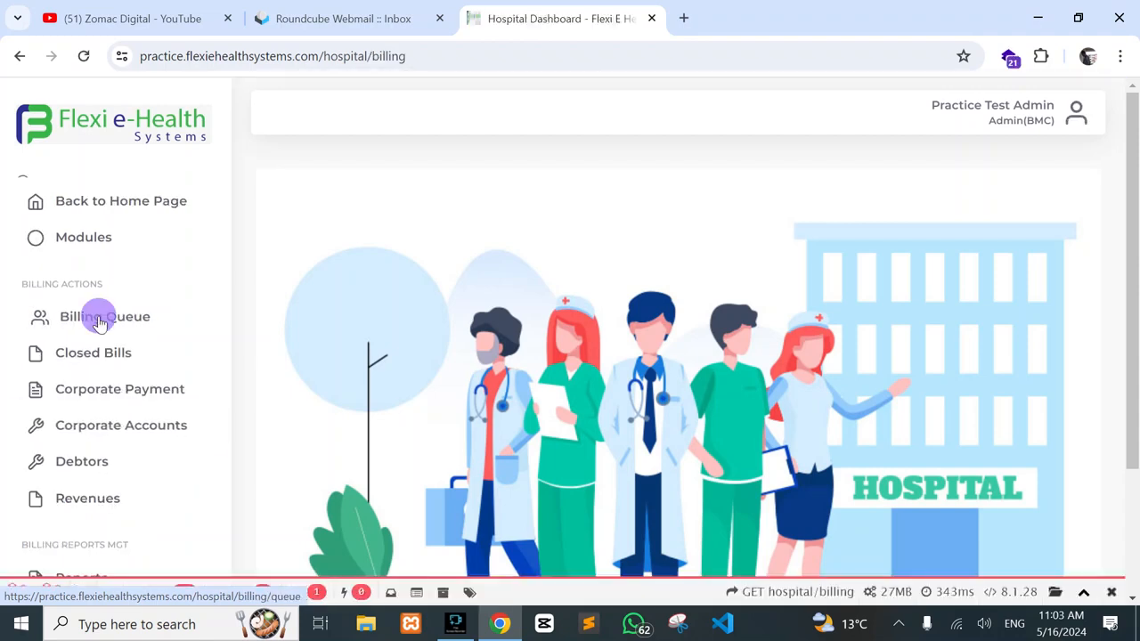
{"action": "left_click", "coordinate": [99, 323]}
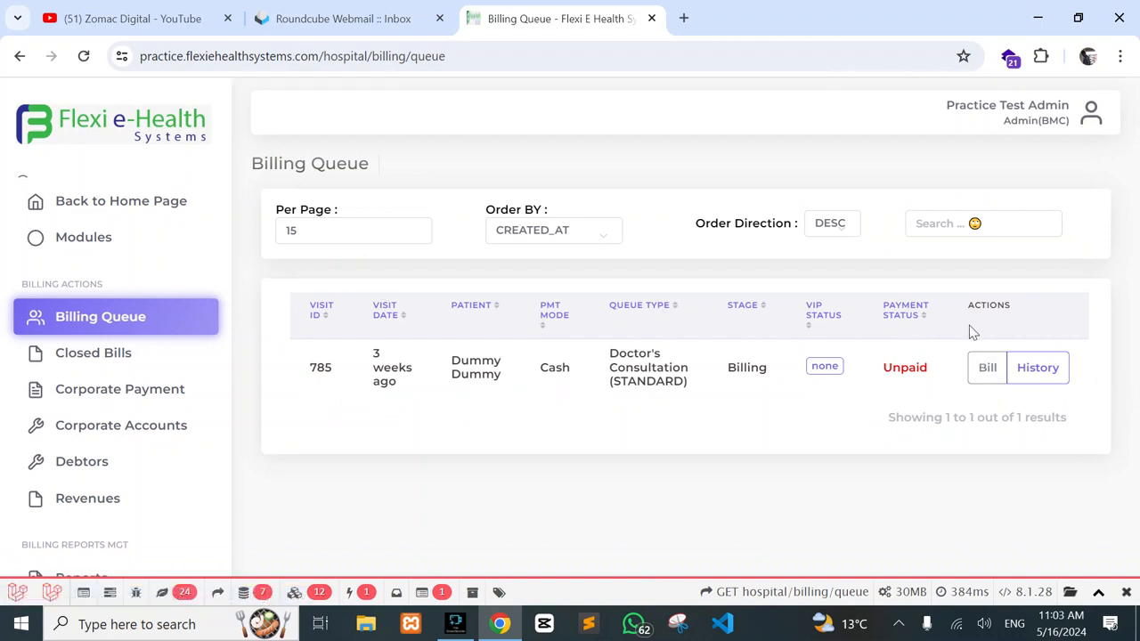
{"action": "left_click", "coordinate": [990, 367]}
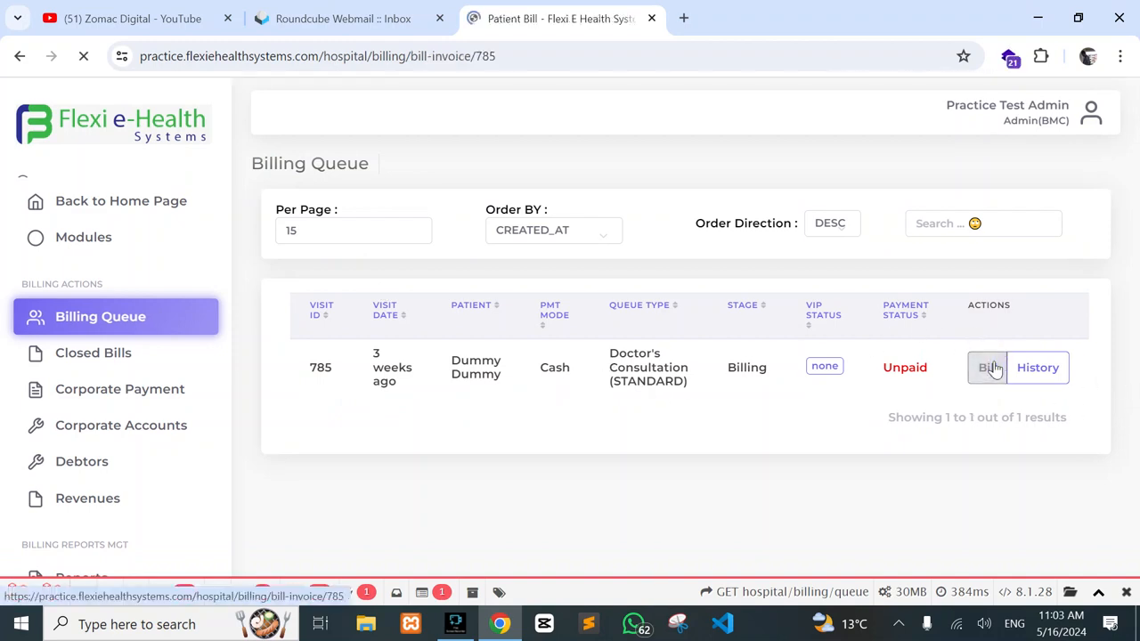
{"action": "scroll", "coordinate": [707, 338], "scroll_direction": "down", "scroll_amount": 2}
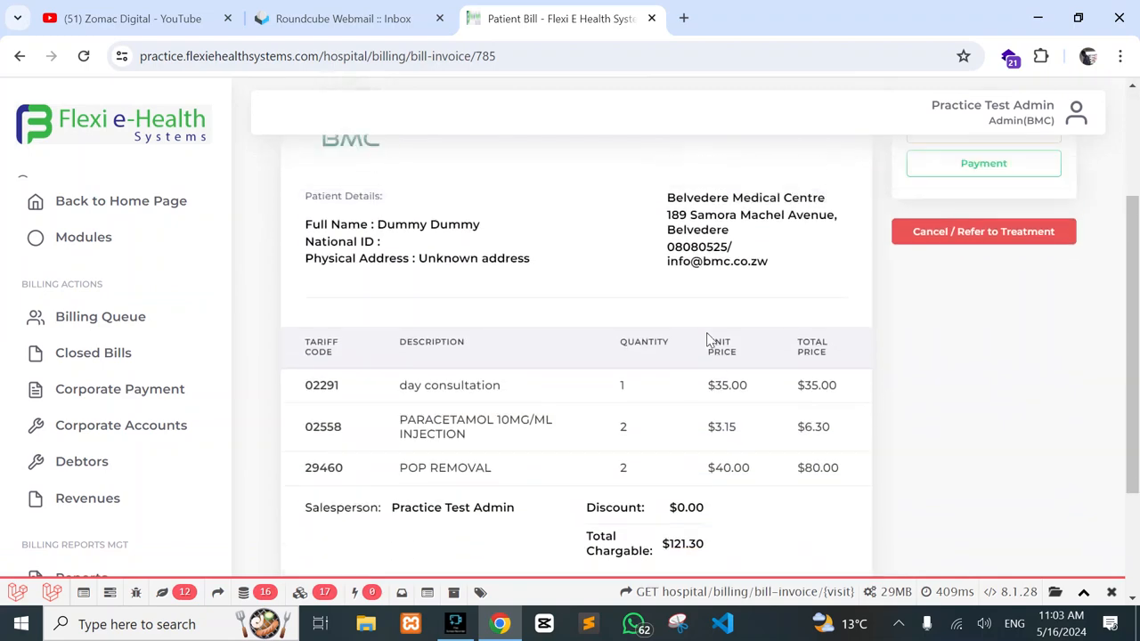
{"action": "scroll", "coordinate": [707, 338], "scroll_direction": "up", "scroll_amount": 1}
{"action": "scroll", "coordinate": [707, 336], "scroll_direction": "down", "scroll_amount": 3}
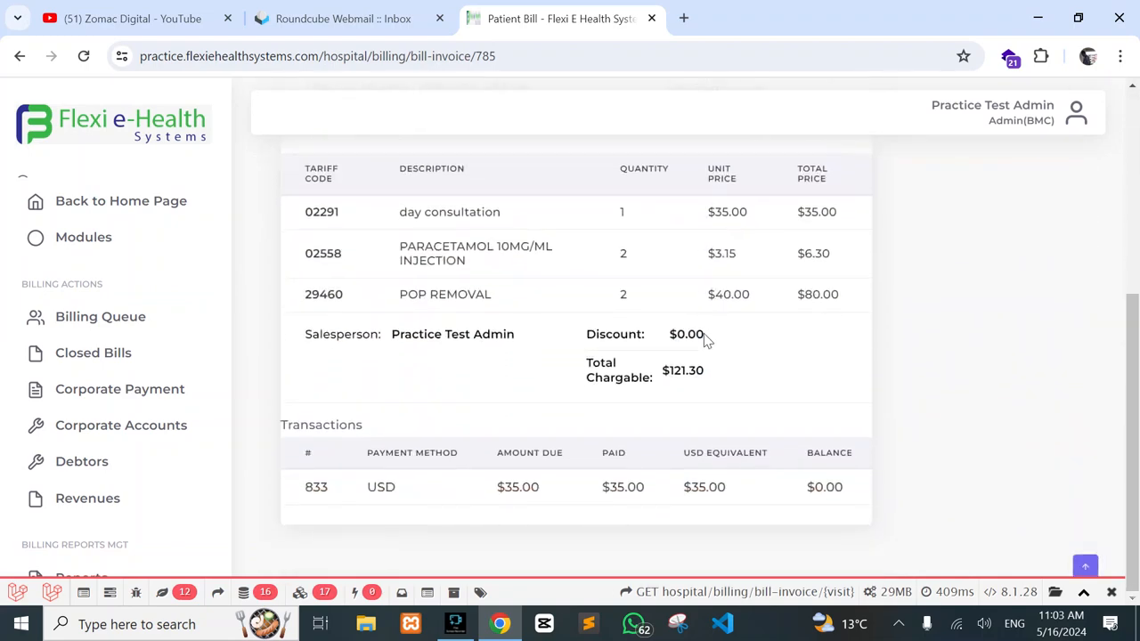
{"action": "scroll", "coordinate": [530, 494], "scroll_direction": "up", "scroll_amount": 4}
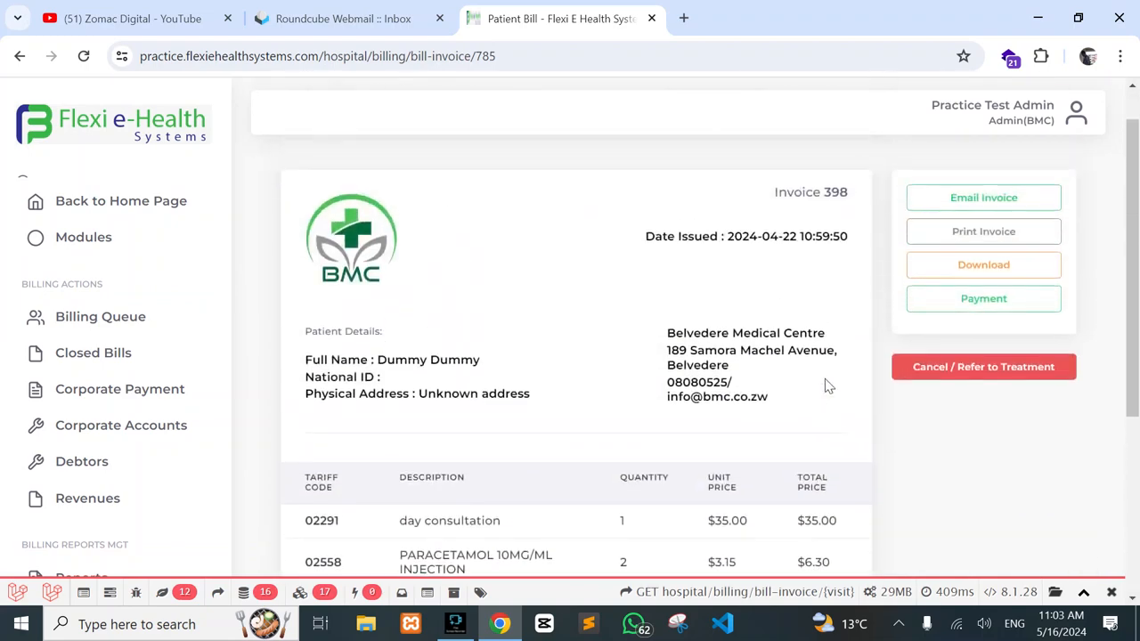
- Record a USD payment of 86.3 for the visit's outstanding balance and submit it
{"action": "left_click", "coordinate": [992, 302]}
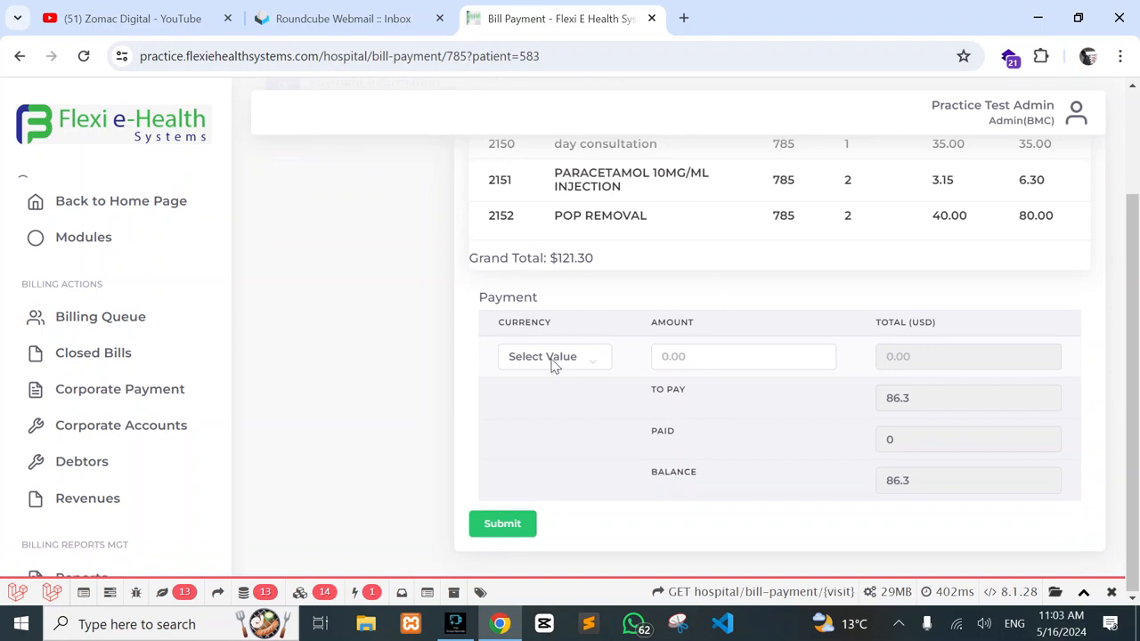
{"action": "left_click", "coordinate": [552, 363]}
{"action": "left_click", "coordinate": [561, 392]}
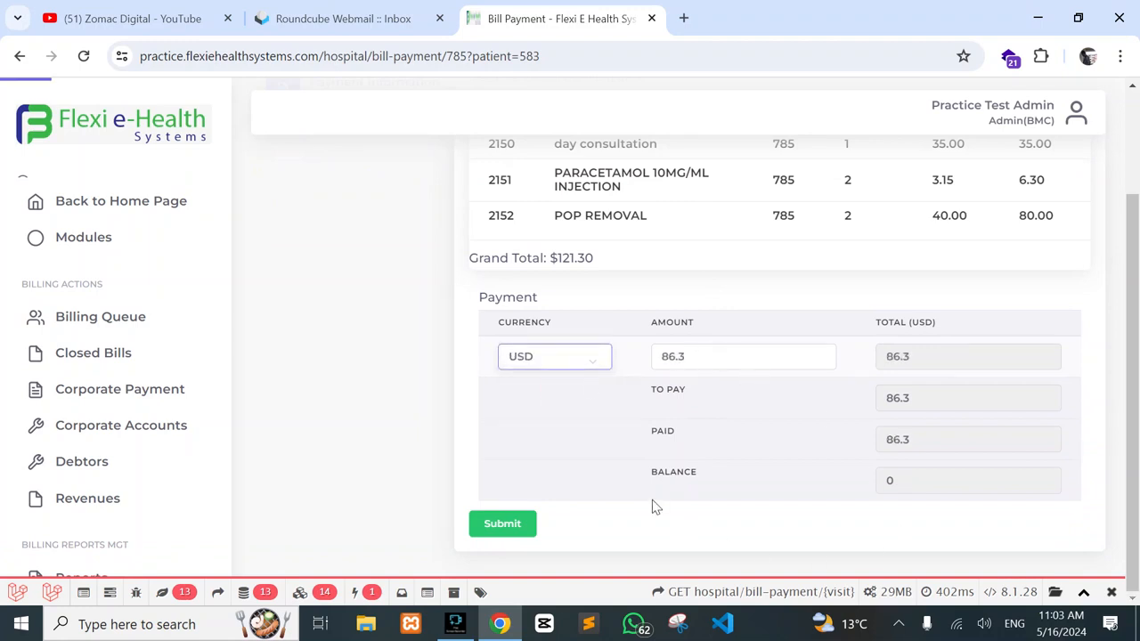
{"action": "left_click", "coordinate": [485, 524]}
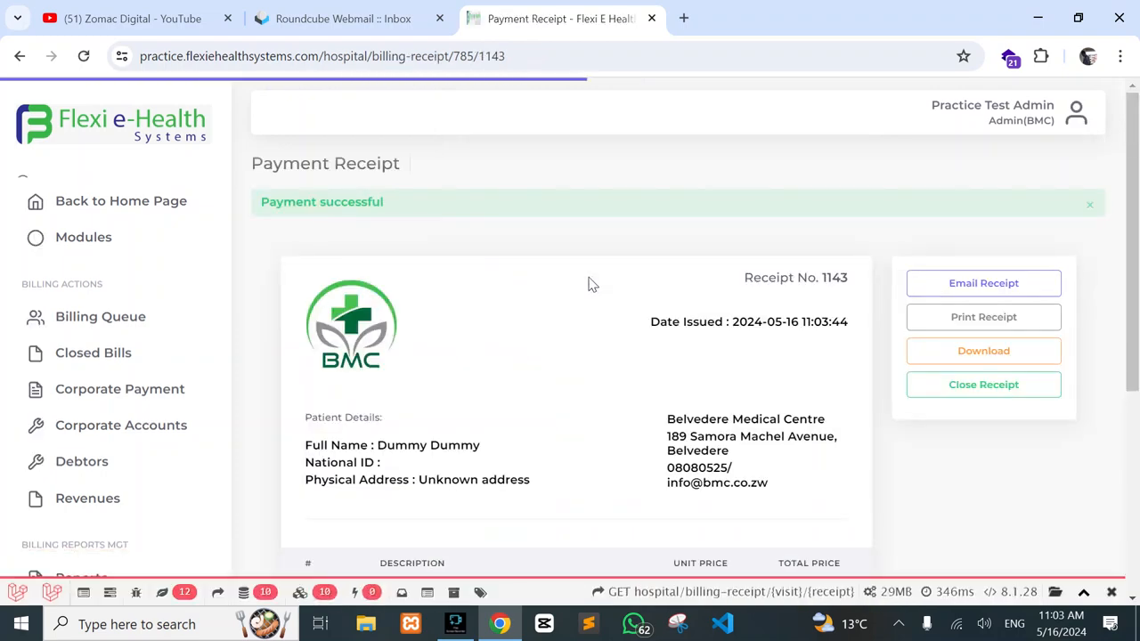
- Review the payment receipt, bring up its print preview and cancel printing
{"action": "scroll", "coordinate": [396, 358], "scroll_direction": "down", "scroll_amount": 4}
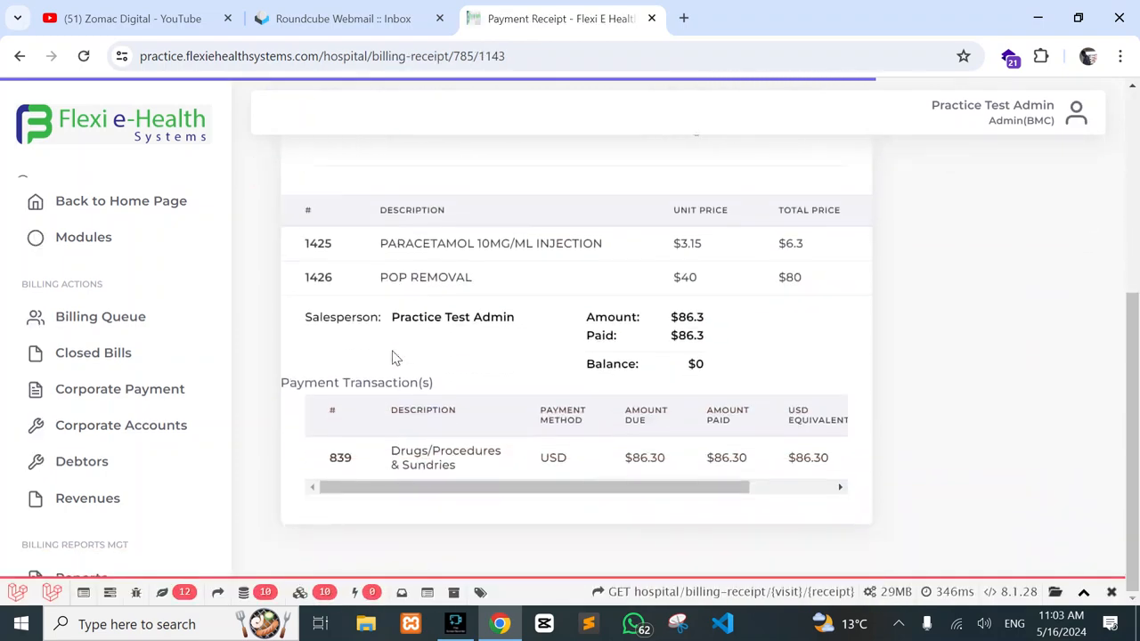
{"action": "scroll", "coordinate": [396, 358], "scroll_direction": "up", "scroll_amount": 4}
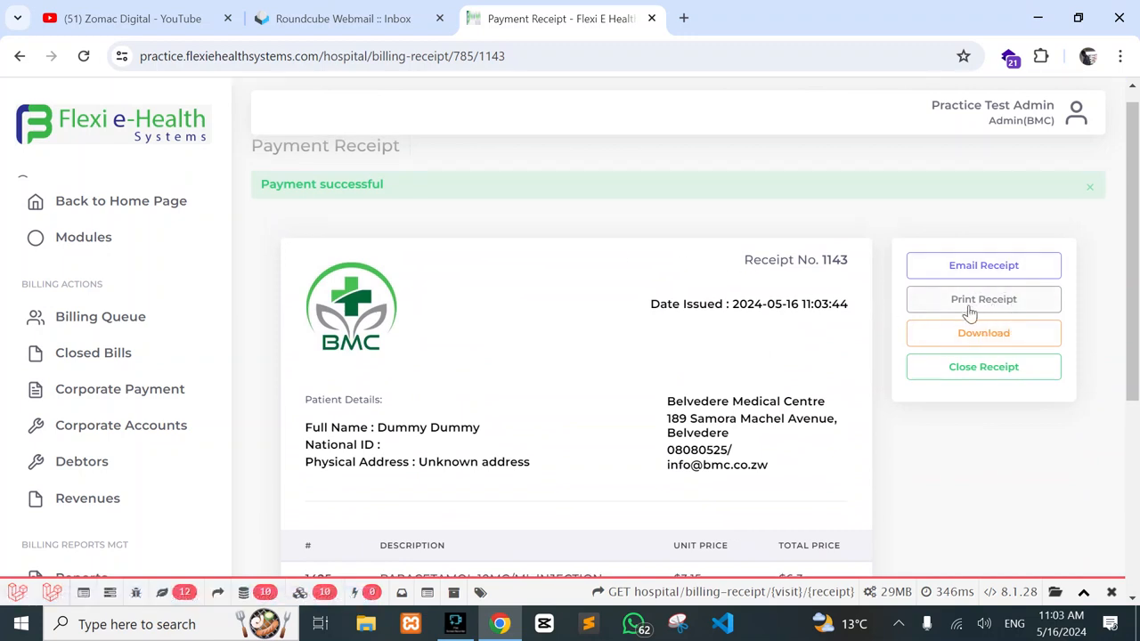
{"action": "left_click", "coordinate": [962, 298]}
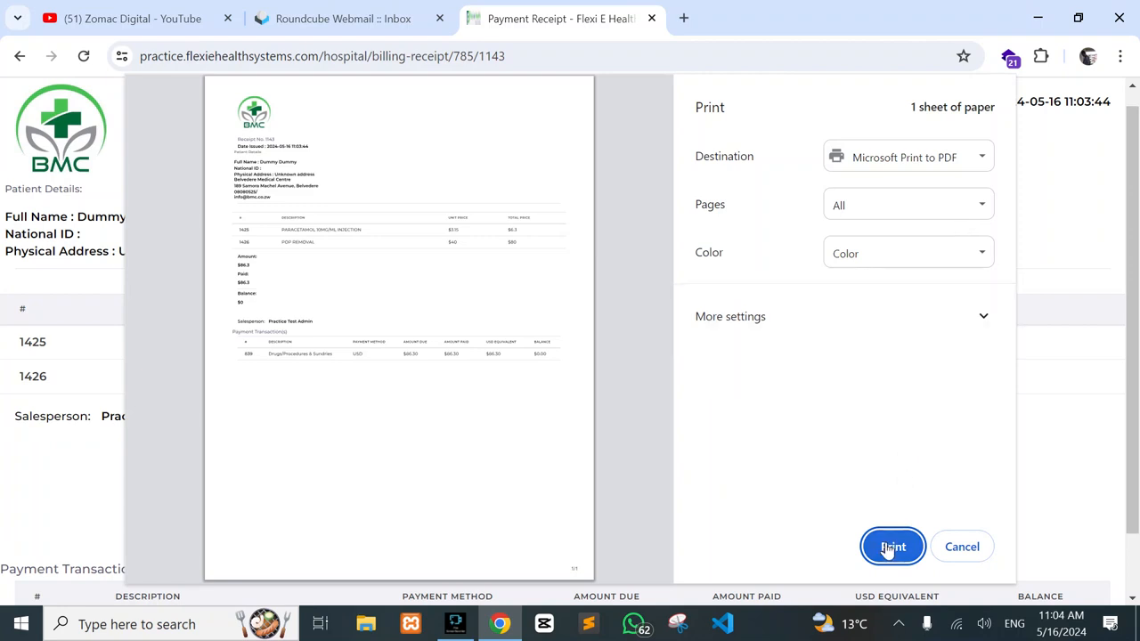
{"action": "left_click", "coordinate": [953, 546]}
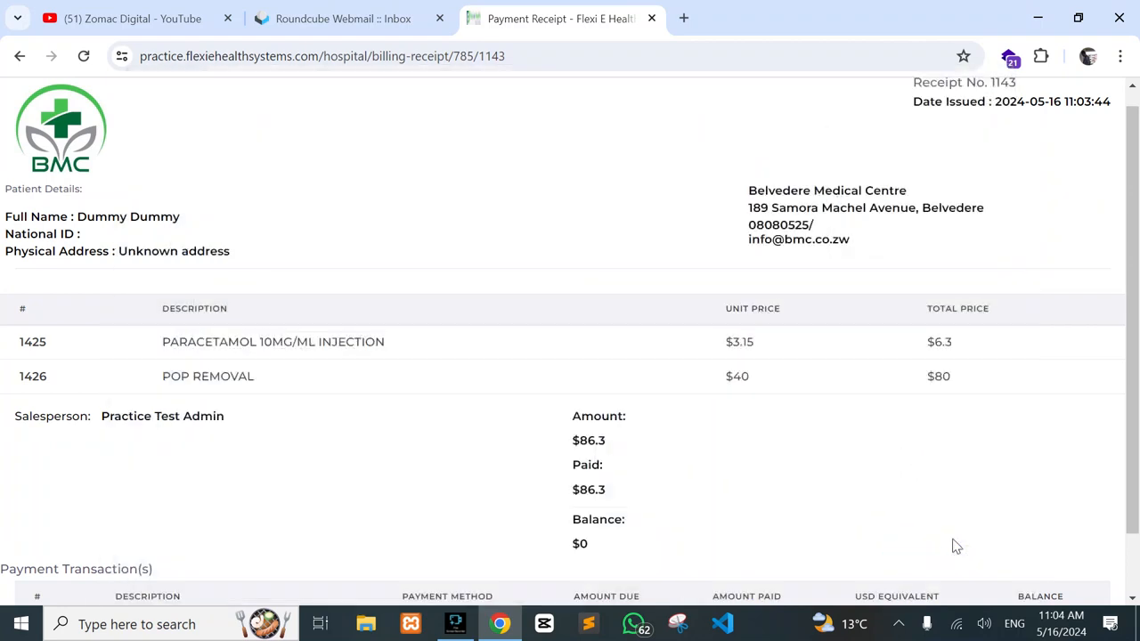
- View the downloadable PDF version of the receipt and return to the Payment Receipt page
{"action": "left_click", "coordinate": [988, 337]}
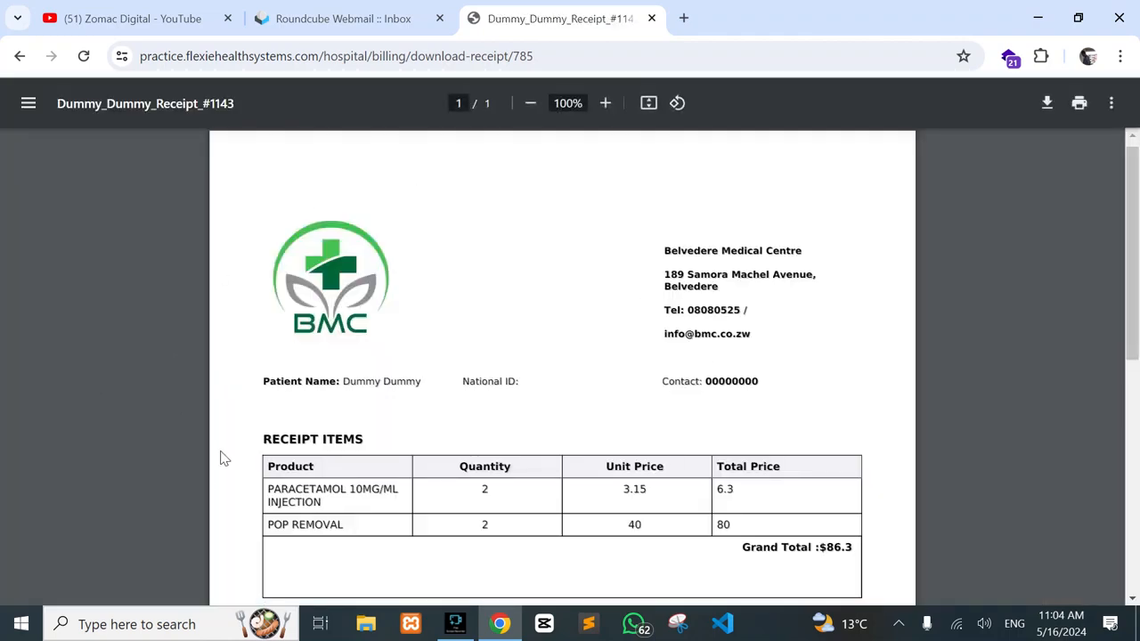
{"action": "scroll", "coordinate": [326, 428], "scroll_direction": "down", "scroll_amount": 6}
{"action": "scroll", "coordinate": [442, 438], "scroll_direction": "up", "scroll_amount": 5}
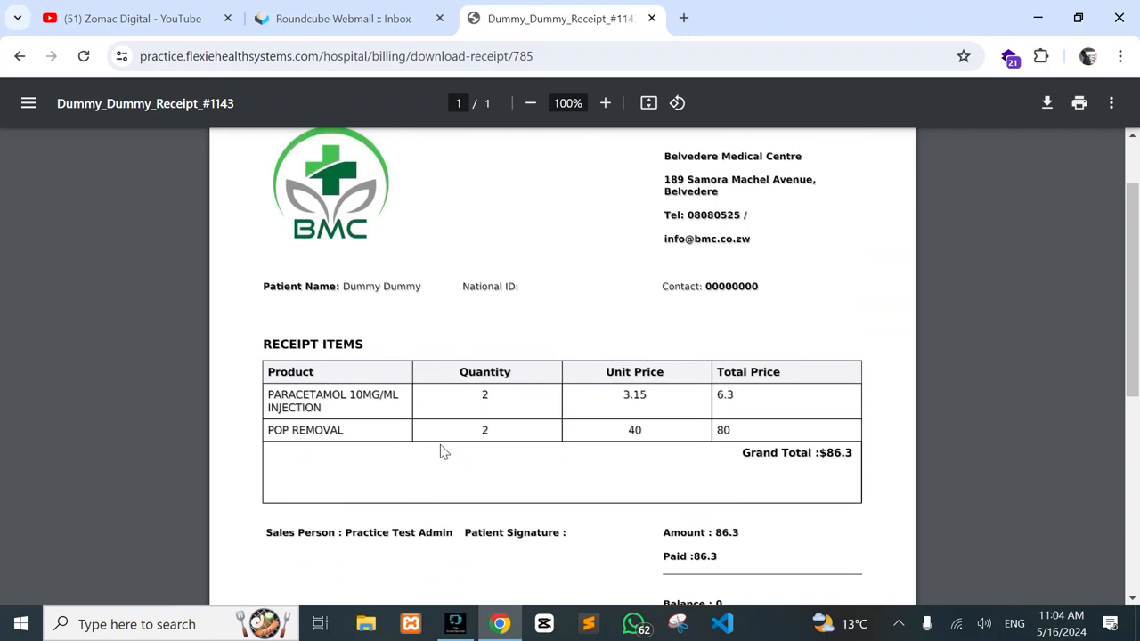
{"action": "left_click", "coordinate": [20, 56]}
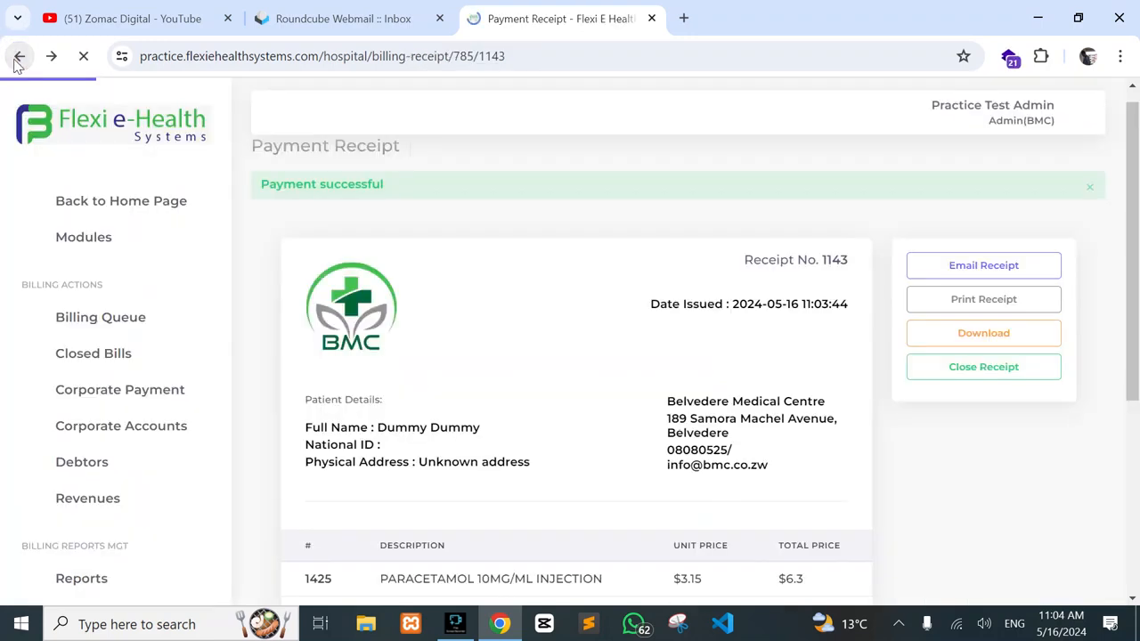
{"action": "scroll", "coordinate": [578, 343], "scroll_direction": "down", "scroll_amount": 2}
{"action": "scroll", "coordinate": [590, 356], "scroll_direction": "down", "scroll_amount": 2}
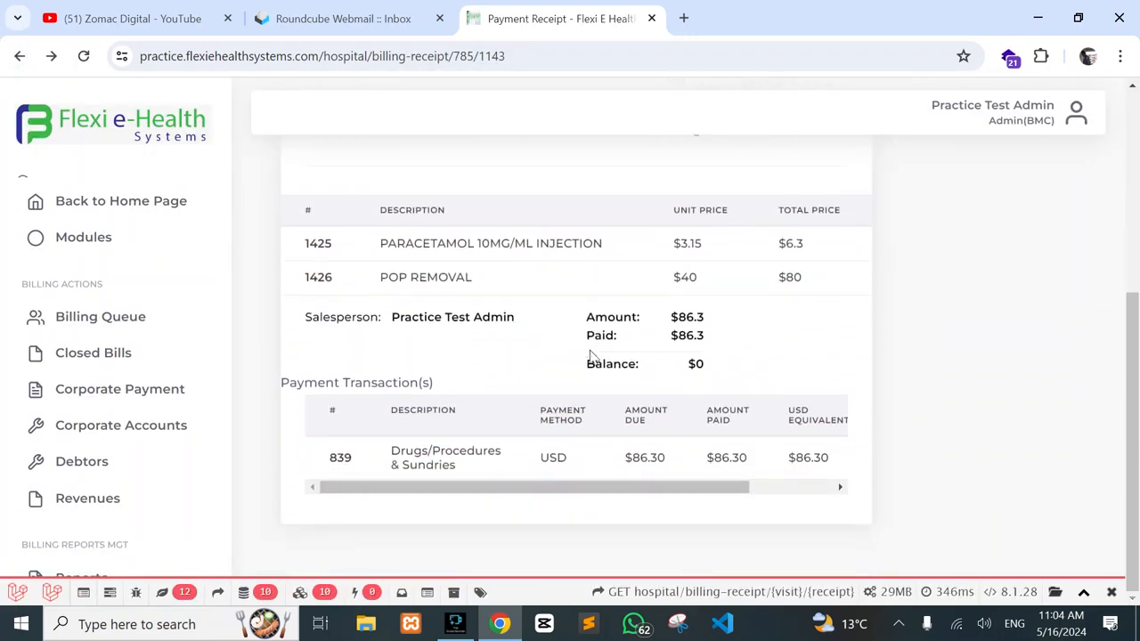
- Return to the hospital home page and open the Claims Queue in the Claims app
{"action": "left_click", "coordinate": [153, 205]}
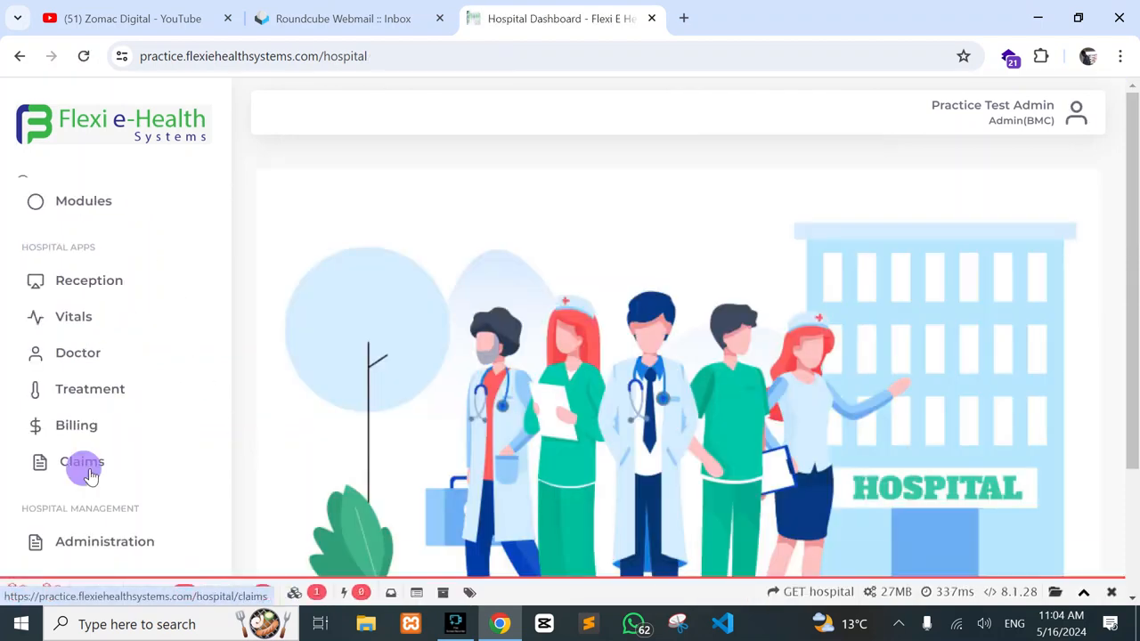
{"action": "left_click", "coordinate": [82, 463]}
{"action": "left_click", "coordinate": [114, 321]}
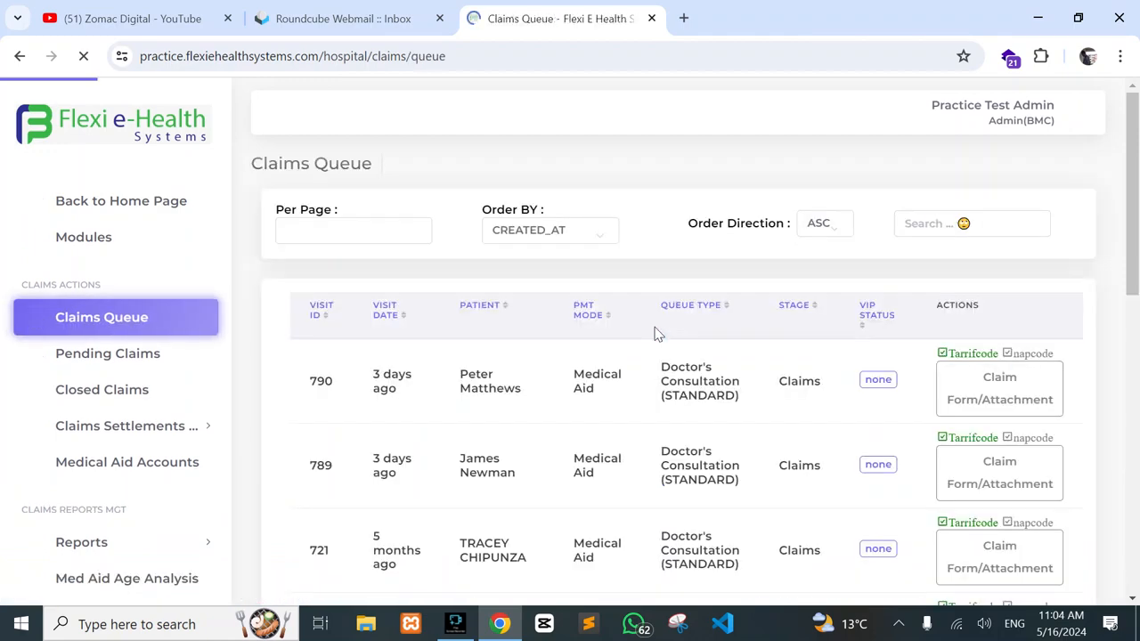
- Open the first visit's claim form by tariff code and examine its member details, charges, diagnosis and signature sections
{"action": "left_click", "coordinate": [1012, 399]}
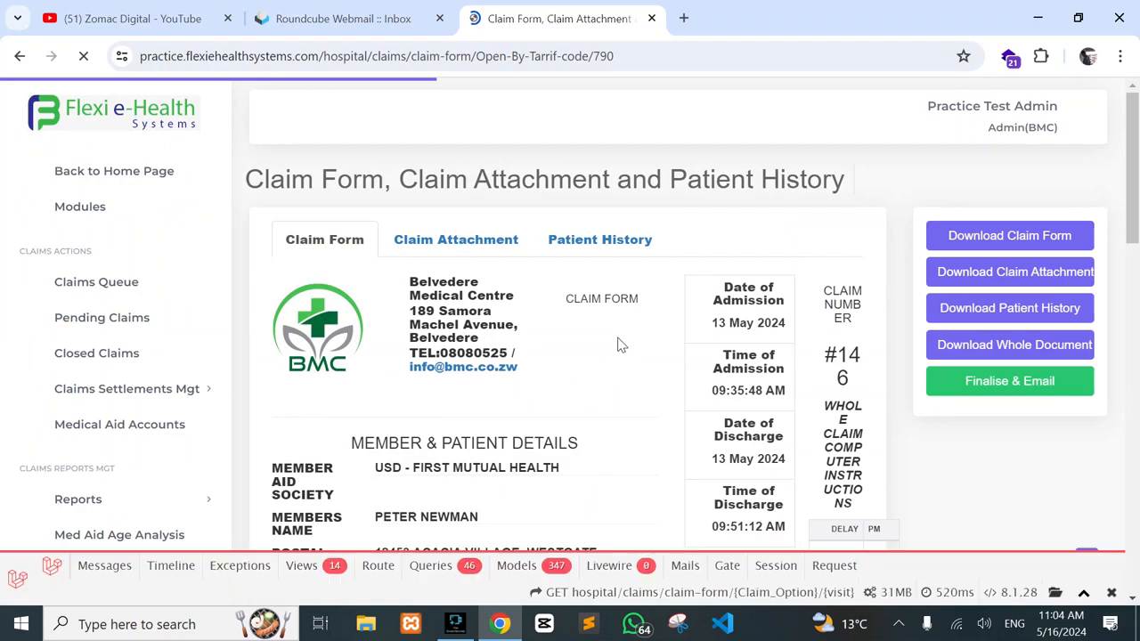
{"action": "scroll", "coordinate": [579, 425], "scroll_direction": "down", "scroll_amount": 1}
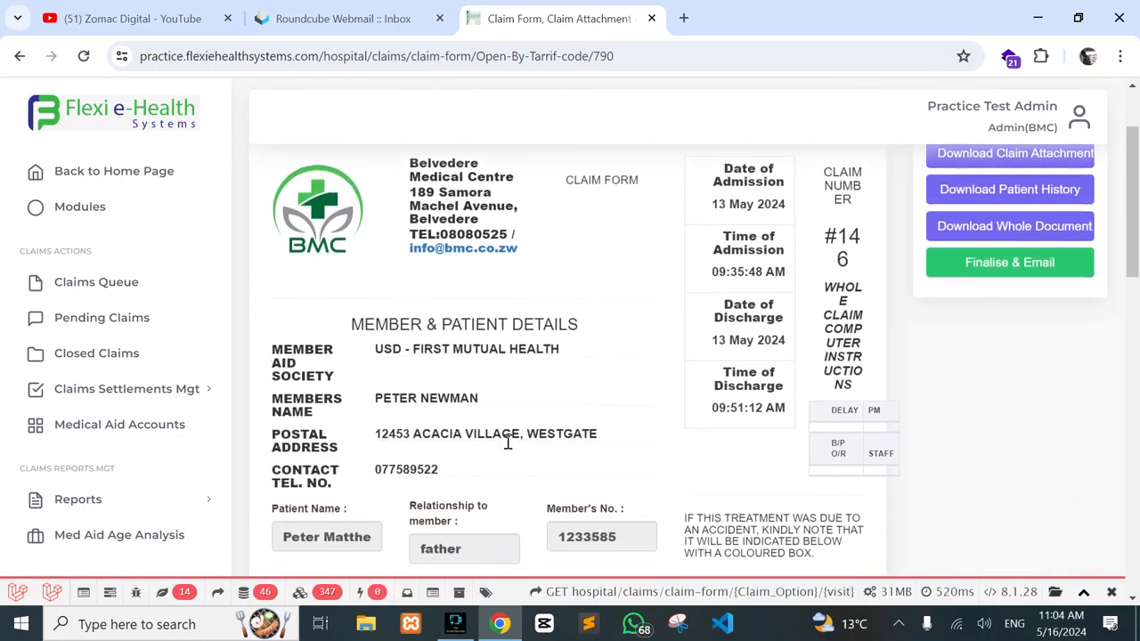
{"action": "scroll", "coordinate": [509, 437], "scroll_direction": "down", "scroll_amount": 3}
{"action": "scroll", "coordinate": [508, 448], "scroll_direction": "down", "scroll_amount": 8}
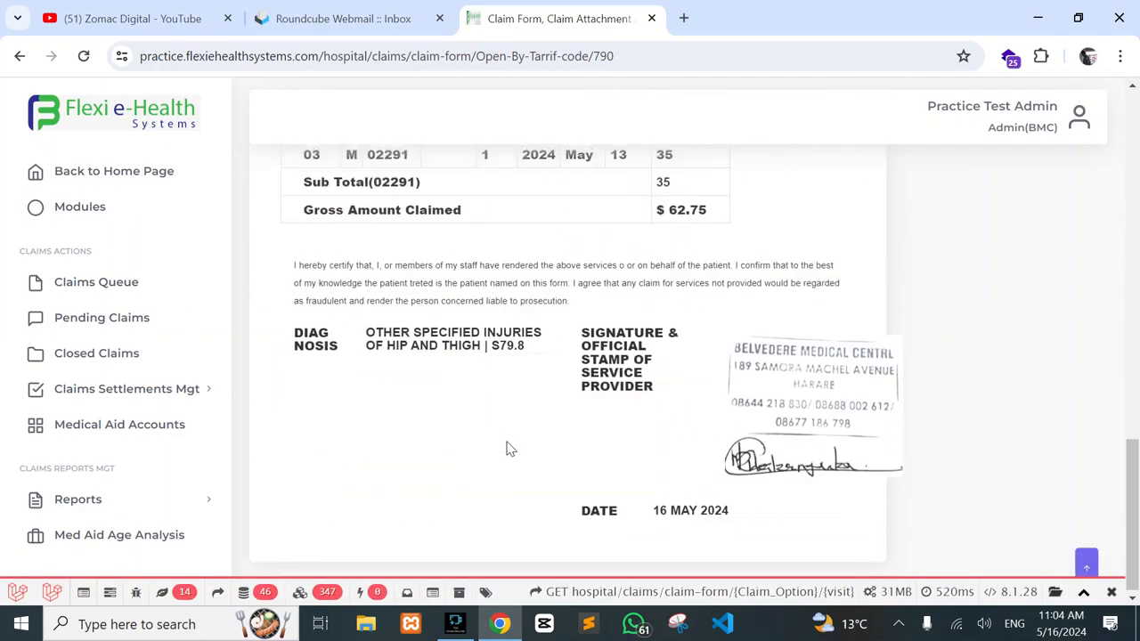
{"action": "scroll", "coordinate": [508, 448], "scroll_direction": "up", "scroll_amount": 10}
{"action": "scroll", "coordinate": [509, 448], "scroll_direction": "up", "scroll_amount": 3}
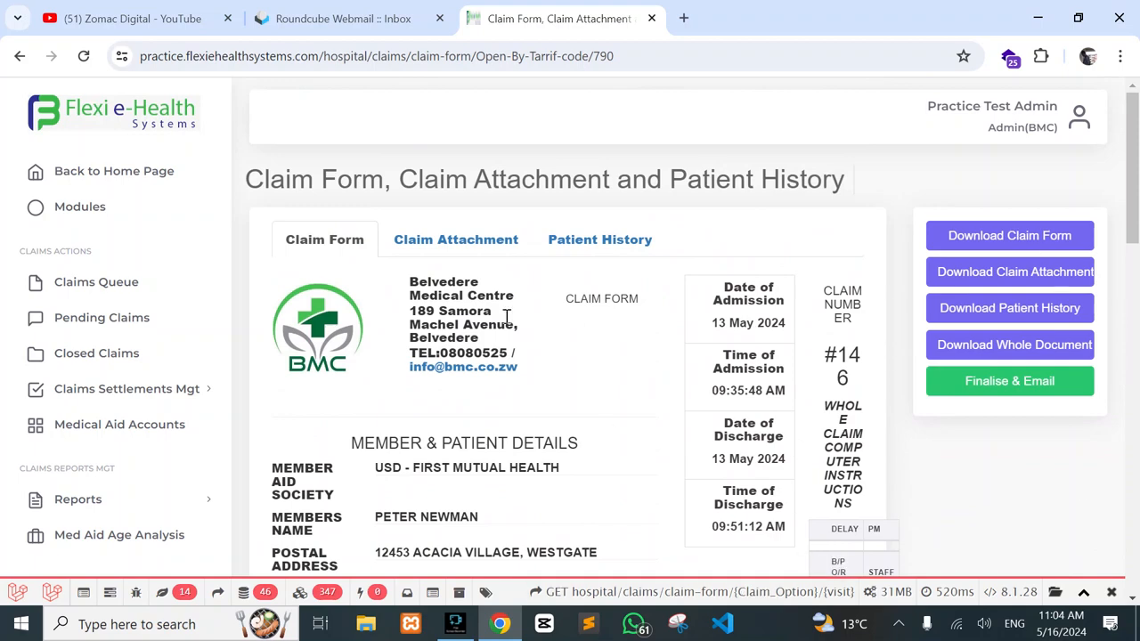
{"action": "scroll", "coordinate": [460, 412], "scroll_direction": "down", "scroll_amount": 3}
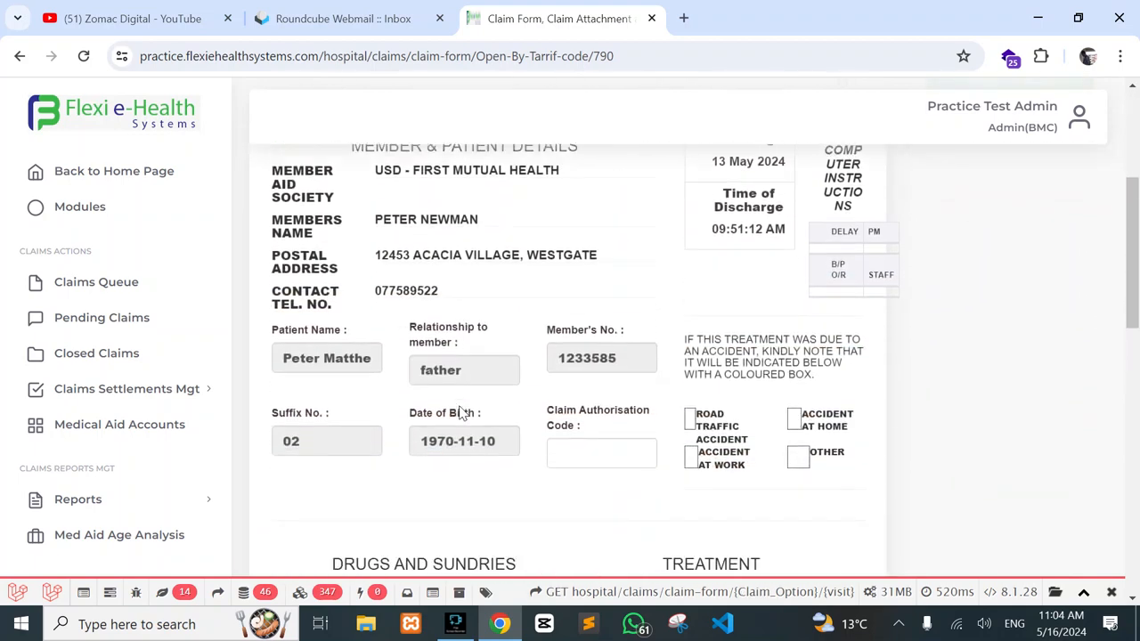
- Open the All Claims report and examine the listed claims with their bill totals, statuses and filters
{"action": "left_click", "coordinate": [63, 501]}
{"action": "left_click", "coordinate": [86, 541]}
{"action": "scroll", "coordinate": [374, 448], "scroll_direction": "down", "scroll_amount": 1}
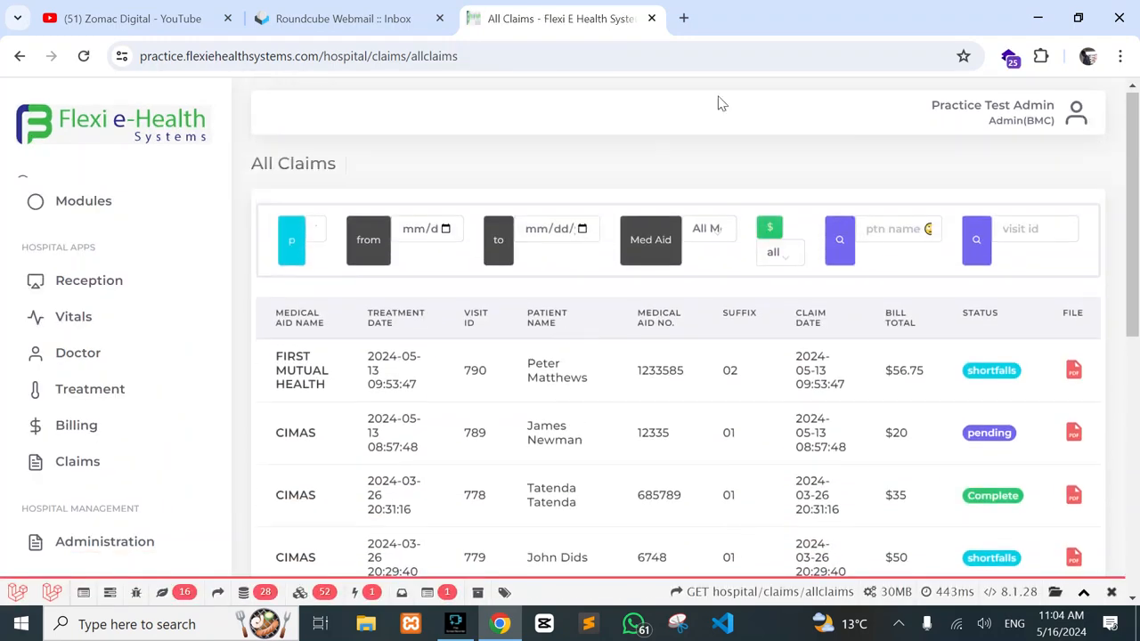
{"action": "scroll", "coordinate": [726, 384], "scroll_direction": "down", "scroll_amount": 4}
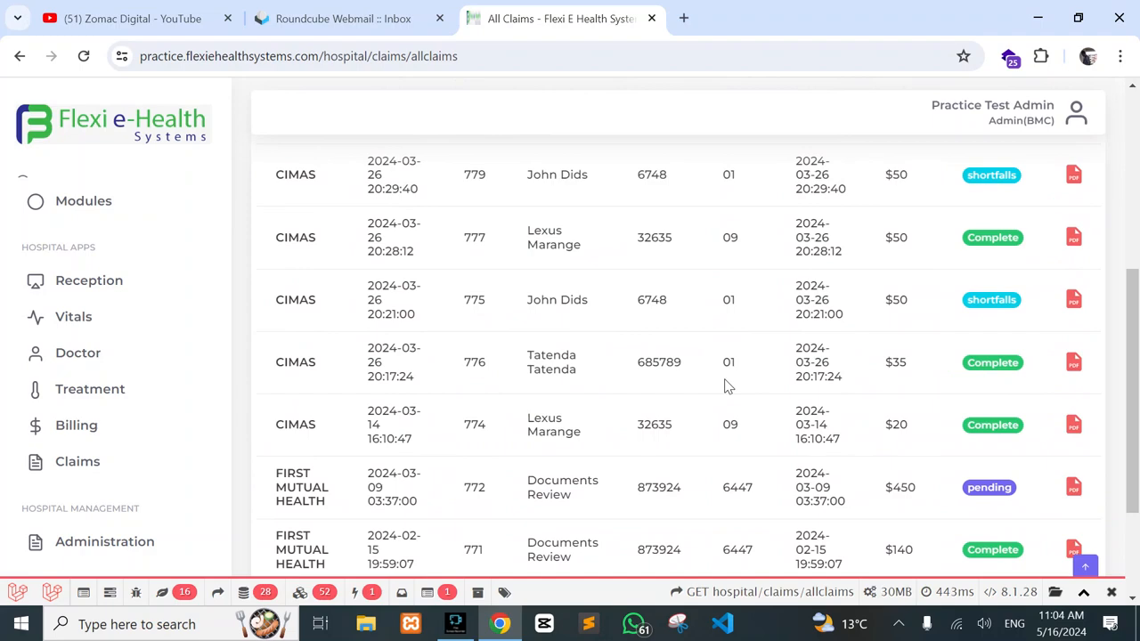
{"action": "scroll", "coordinate": [725, 385], "scroll_direction": "up", "scroll_amount": 5}
{"action": "scroll", "coordinate": [723, 387], "scroll_direction": "right", "scroll_amount": 2}
{"action": "scroll", "coordinate": [743, 375], "scroll_direction": "left", "scroll_amount": 2}
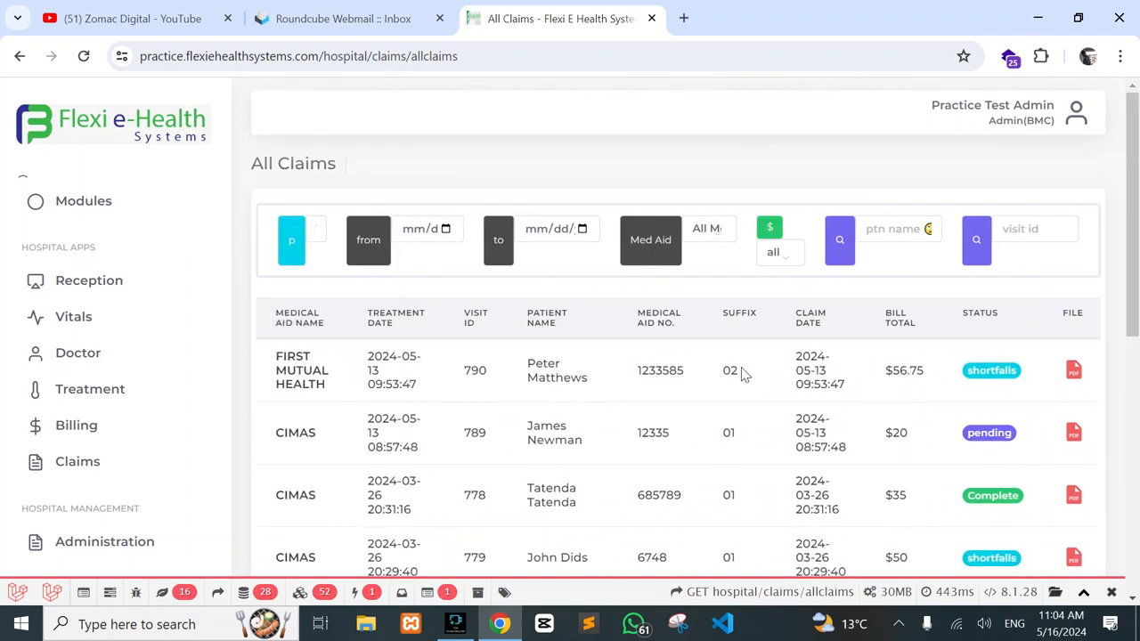
{"action": "scroll", "coordinate": [591, 364], "scroll_direction": "down", "scroll_amount": 2}
{"action": "scroll", "coordinate": [590, 363], "scroll_direction": "up", "scroll_amount": 2}
{"action": "scroll", "coordinate": [590, 364], "scroll_direction": "right", "scroll_amount": 1}
{"action": "scroll", "coordinate": [590, 364], "scroll_direction": "left", "scroll_amount": 1}
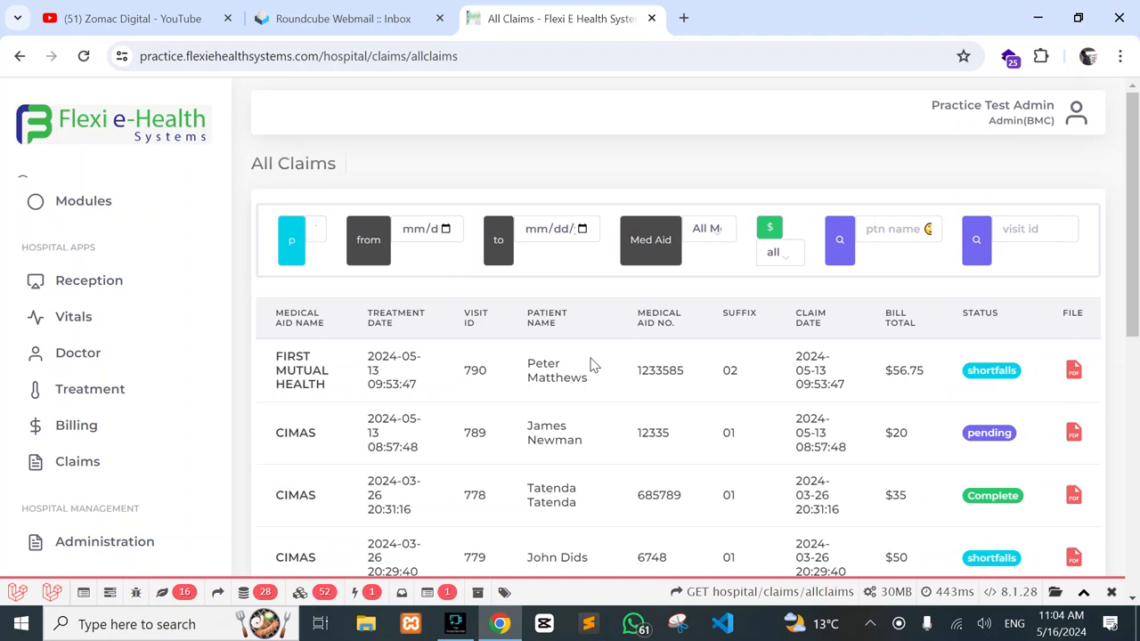
- Leave the All Claims report for the Modules page
{"action": "scroll", "coordinate": [603, 321], "scroll_direction": "down", "scroll_amount": 1}
{"action": "scroll", "coordinate": [603, 321], "scroll_direction": "up", "scroll_amount": 1}
{"action": "left_click", "coordinate": [78, 205]}
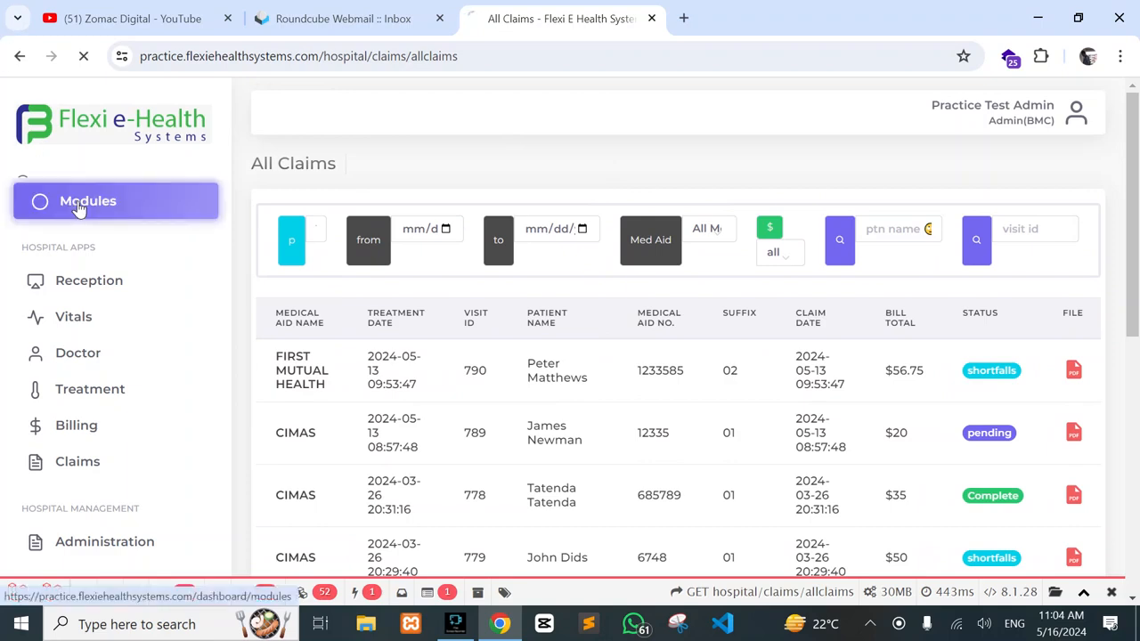